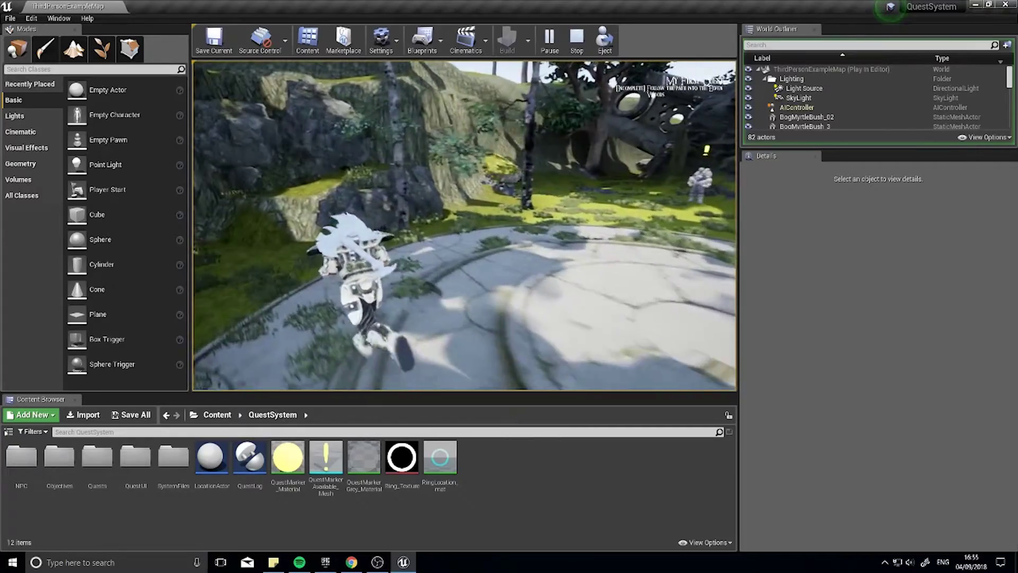
Step: Run the character around the stone circle and toward the quest-giver NPC in the running play session
key(w)
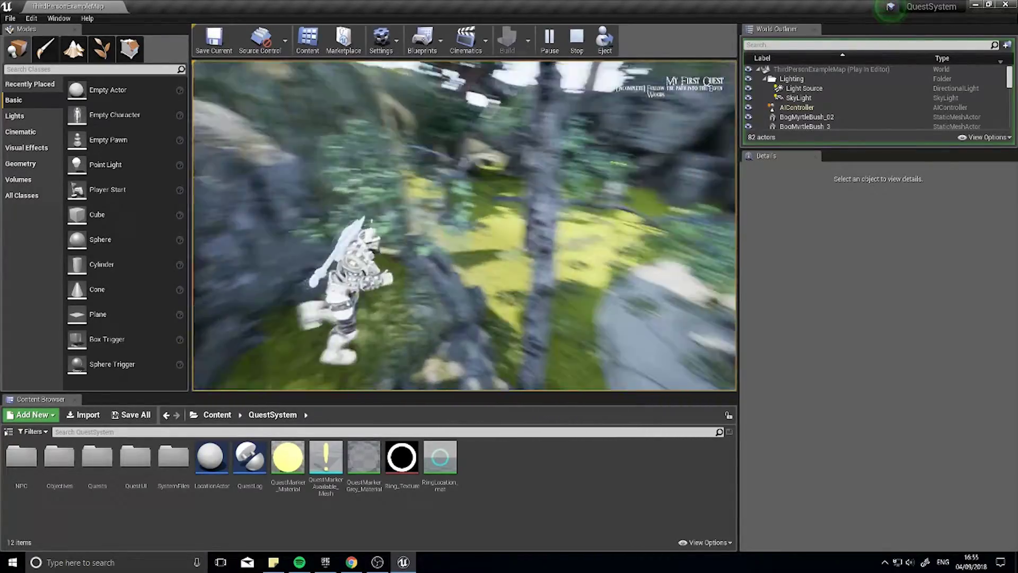
key(w)
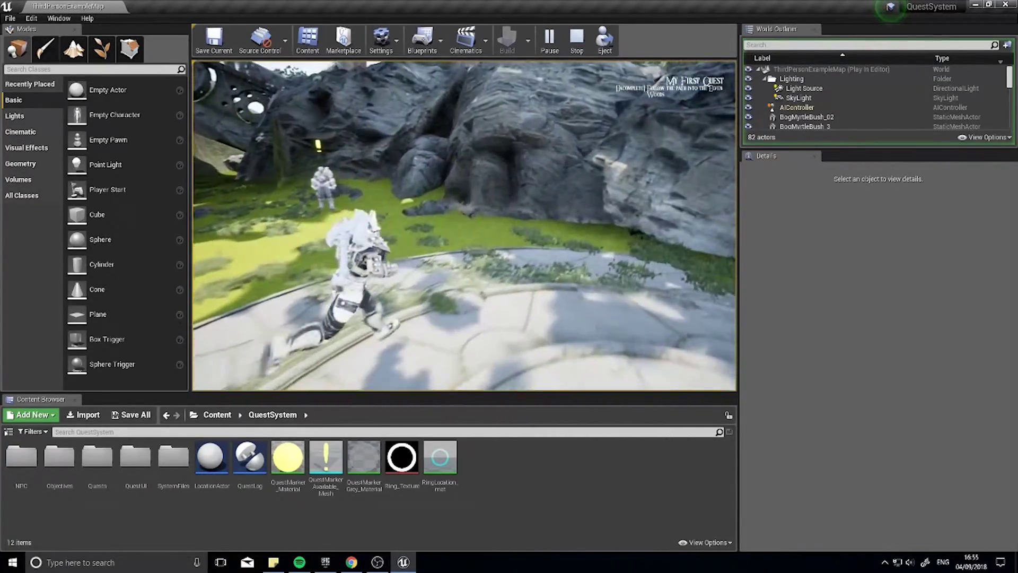
key(w)
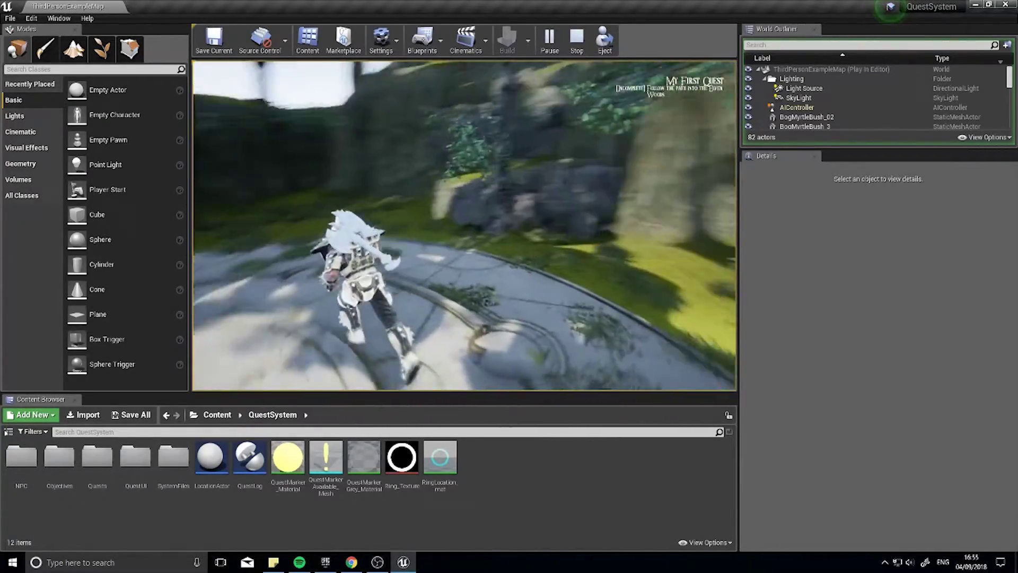
key(d)
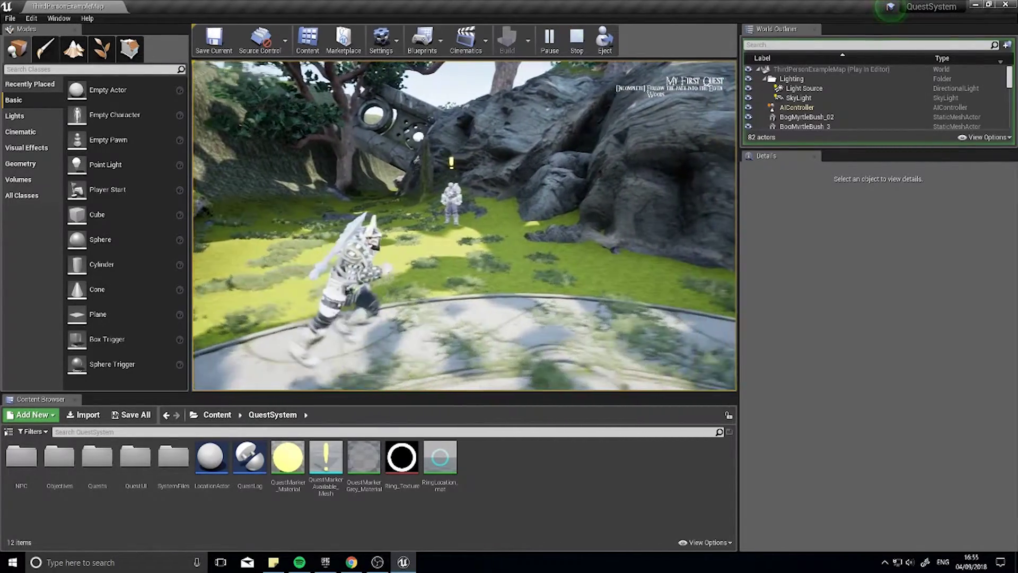
key(d)
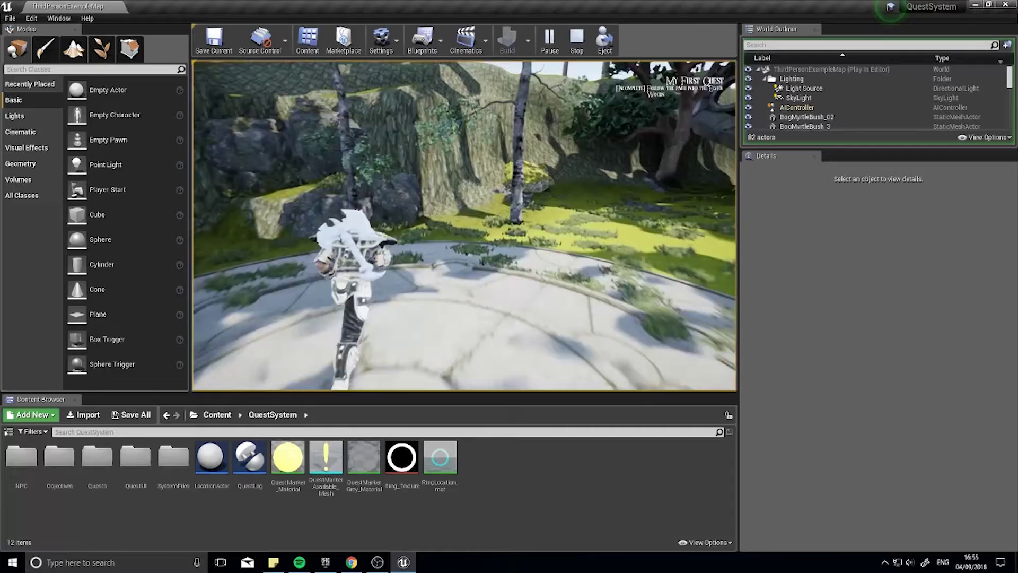
key(d)
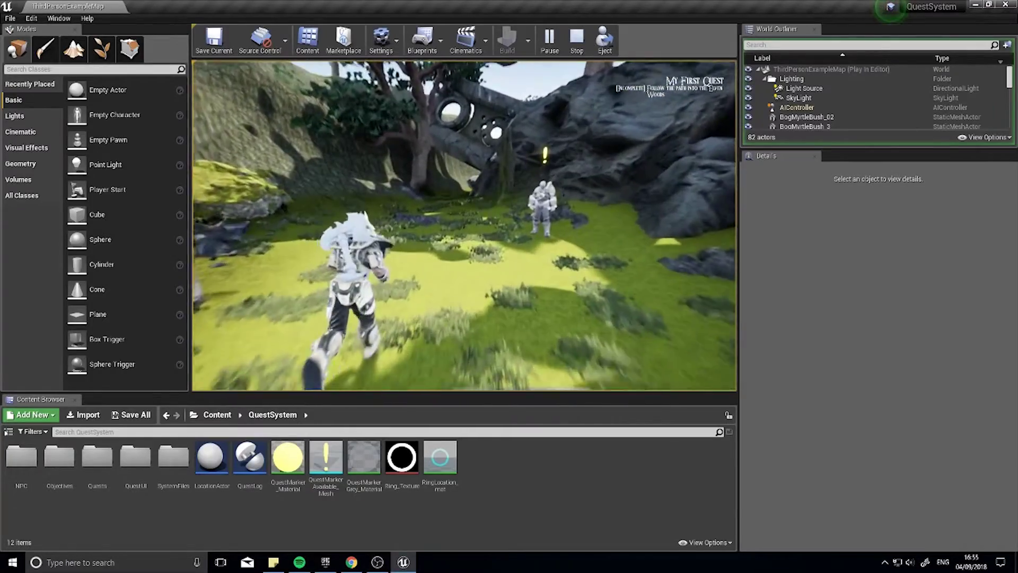
Step: Run the character along the rocky path into the Elven Ruins and end the play session
key(w)
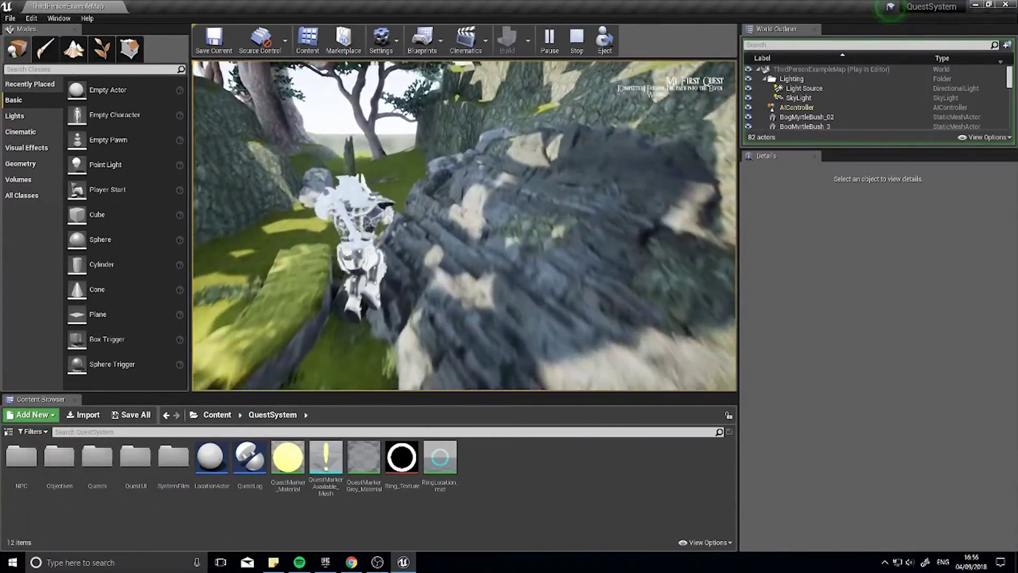
key(w)
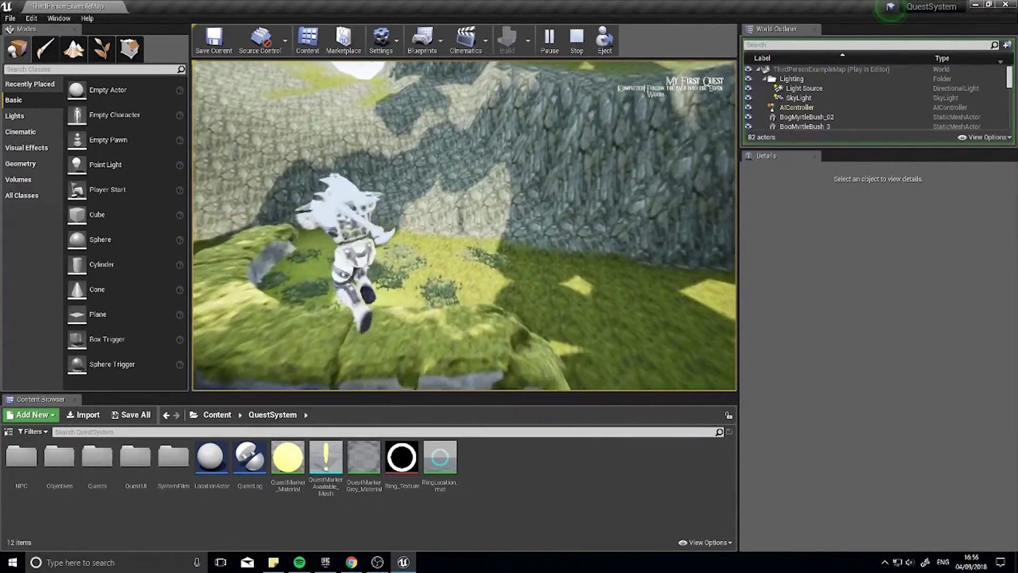
key(w)
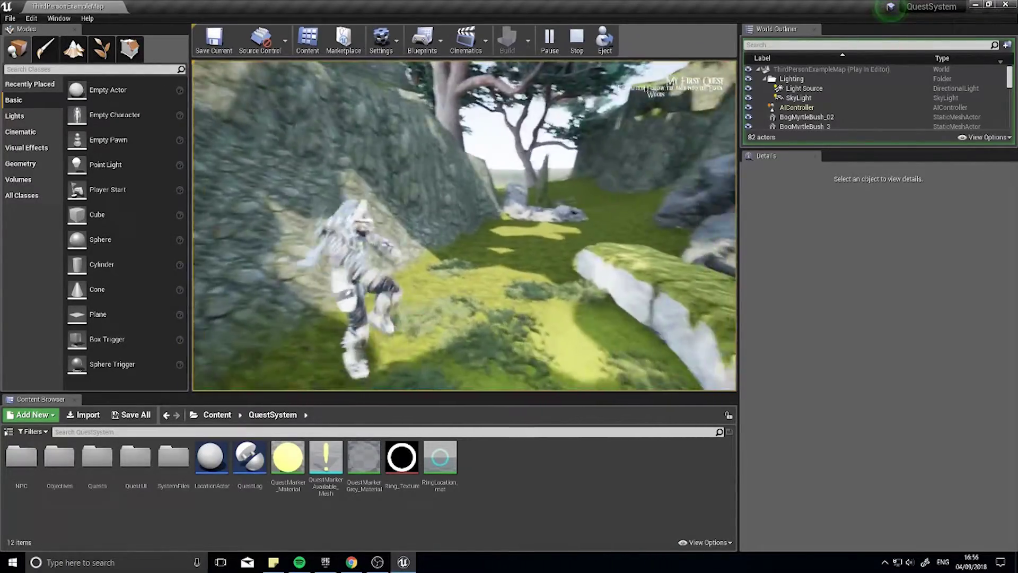
key(w)
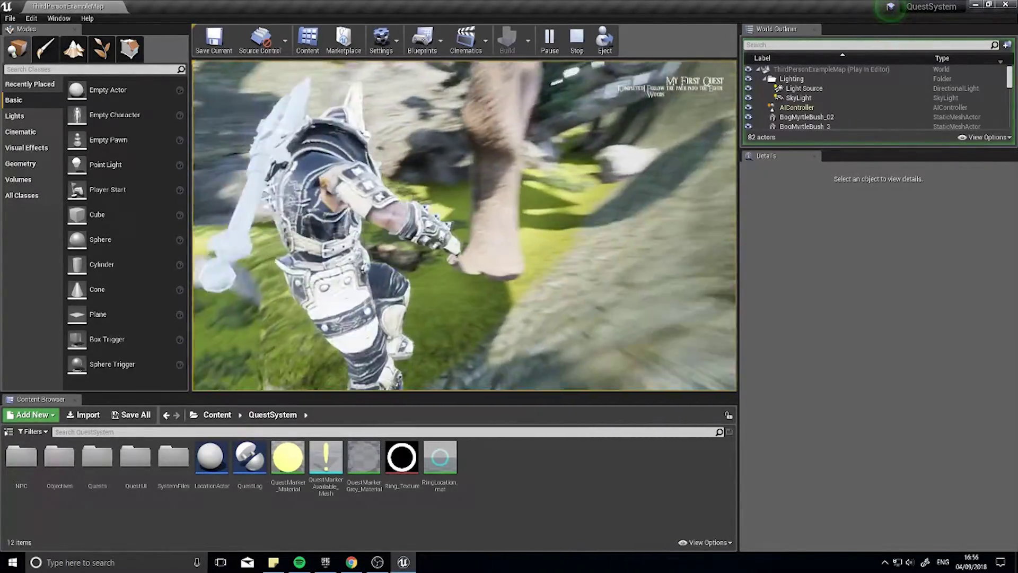
key(w)
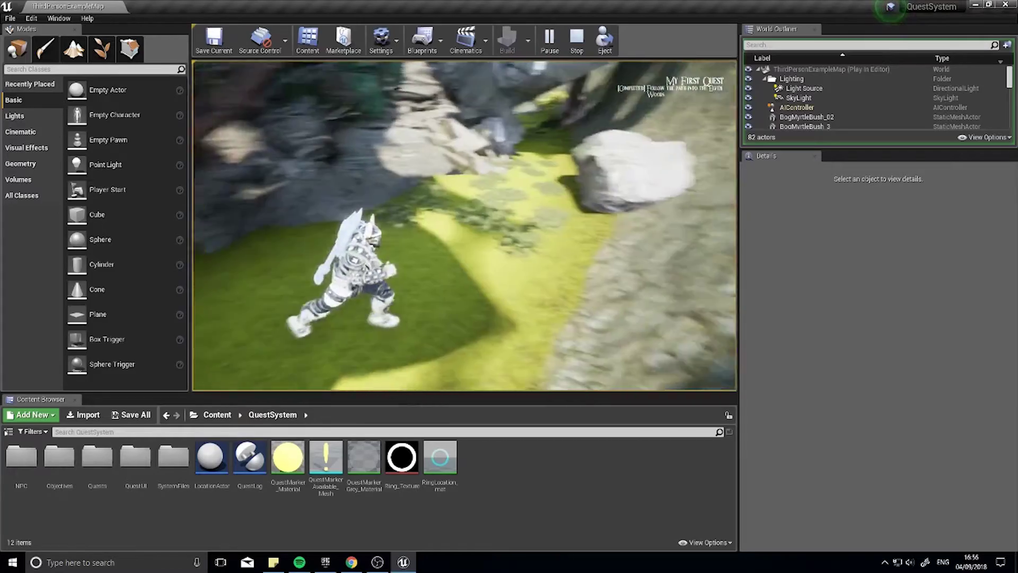
key(w)
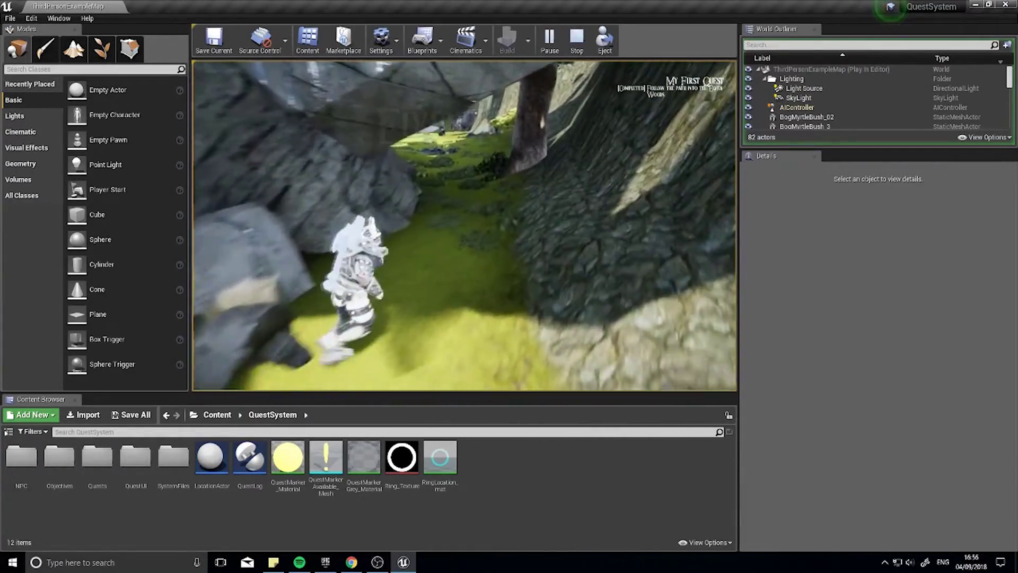
key(w)
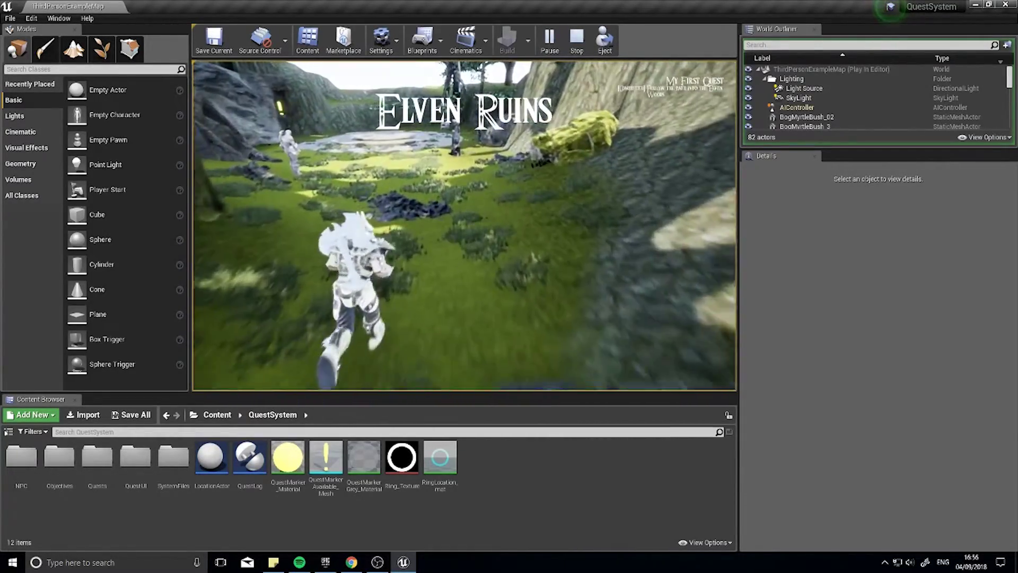
key(Escape)
Step: Check the contents of the QuestUI folder and return to the QuestSystem folder
mouse_move(639, 337)
right_down()
mouse_move(552, 324)
mouse_move(451, 332)
mouse_move(437, 342)
right_up()
key(d)
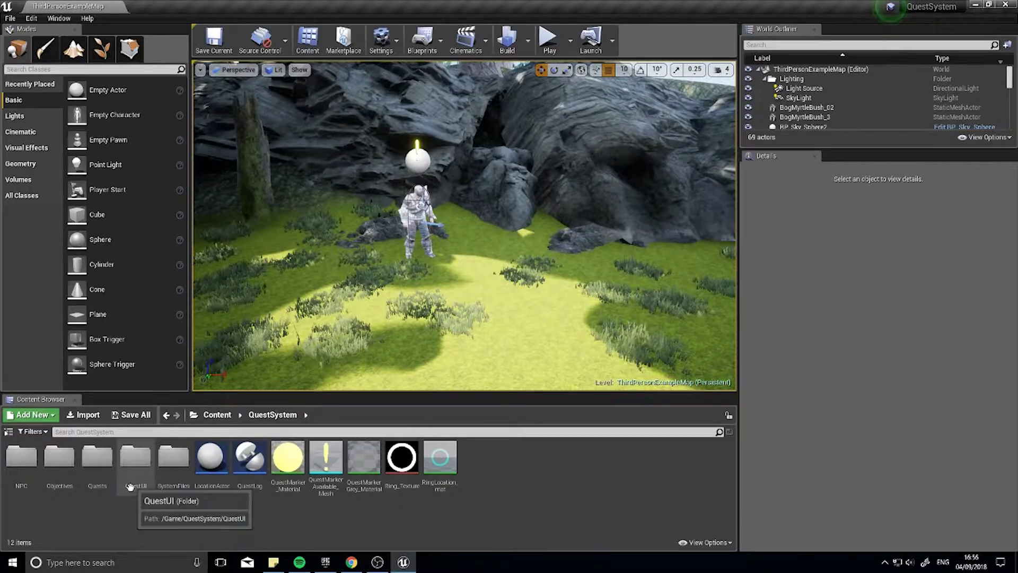
right_drag(453, 384, 453, 384)
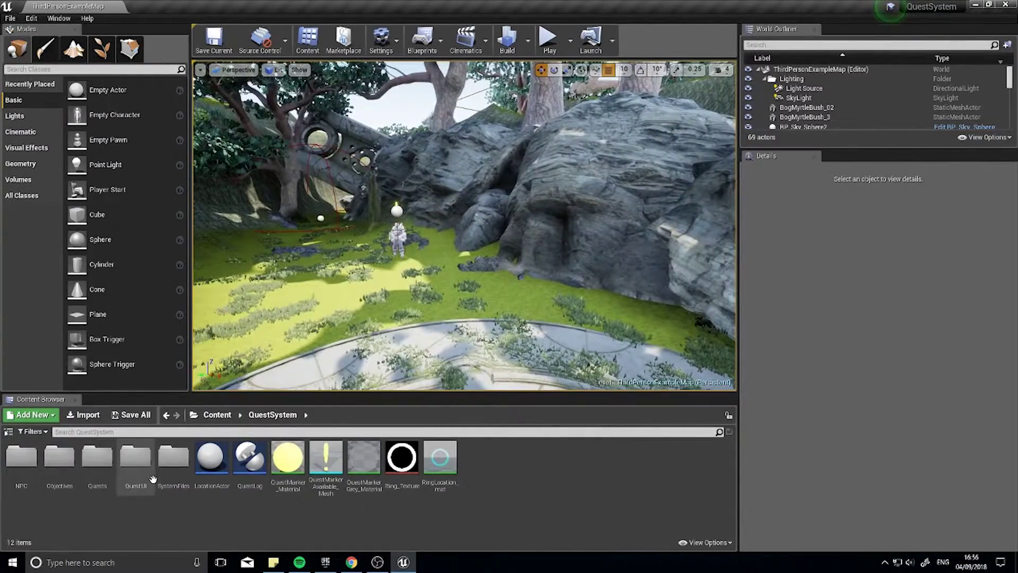
double_click(136, 457)
click(273, 415)
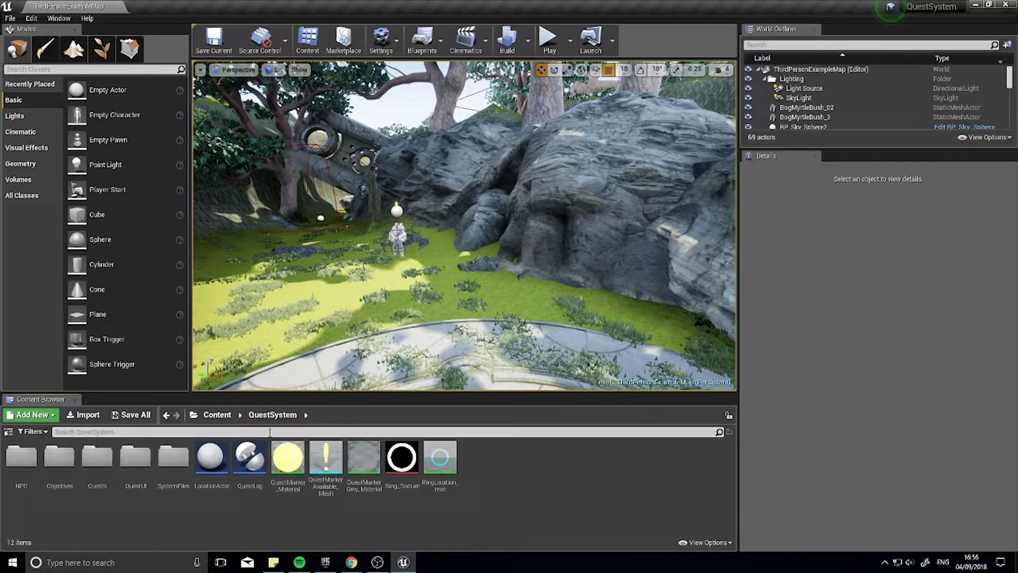
double_click(136, 457)
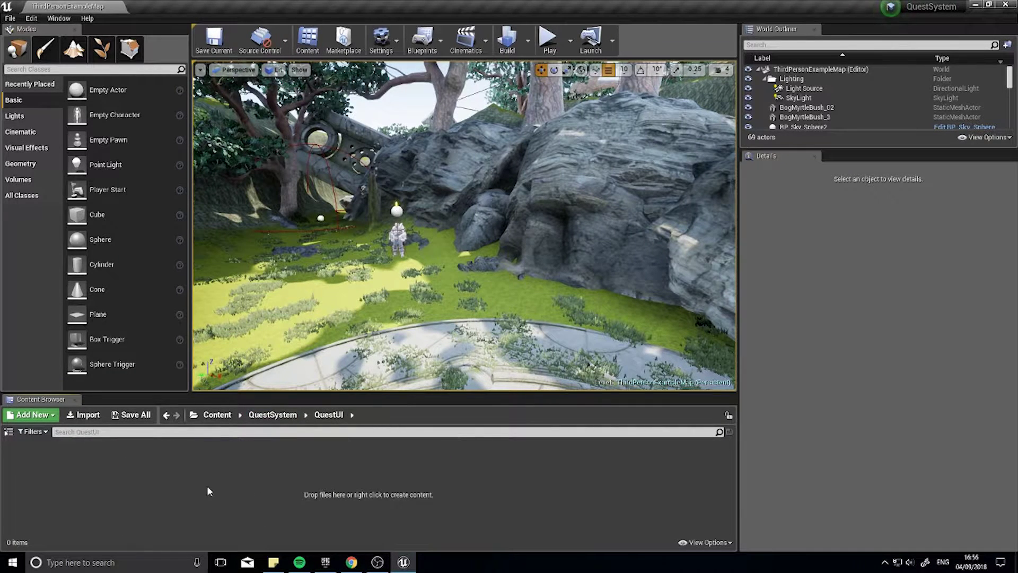
click(273, 415)
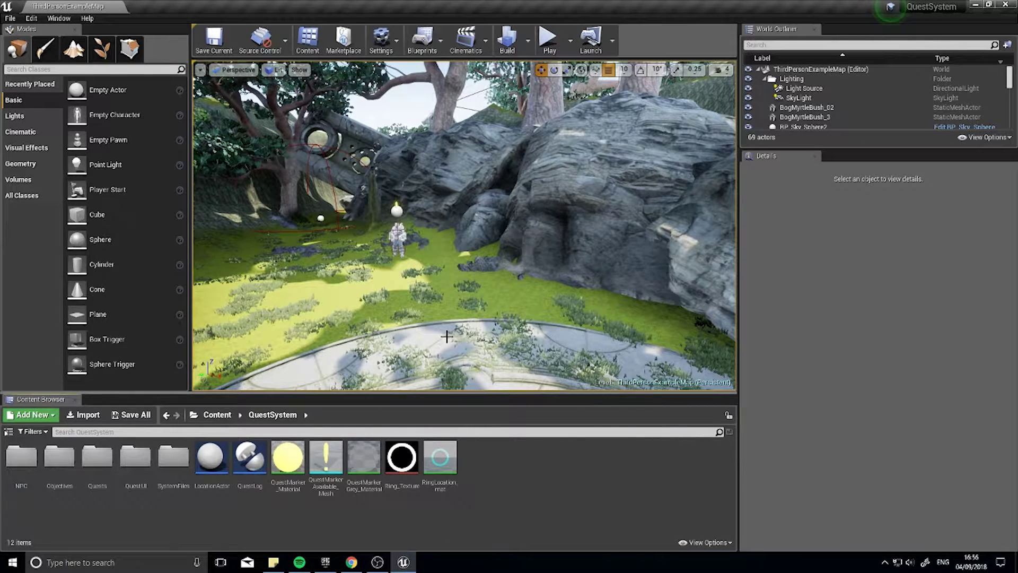
Step: Look through the widgets in the UserInterface folder under Content and return to the QuestSystem folder
click(218, 418)
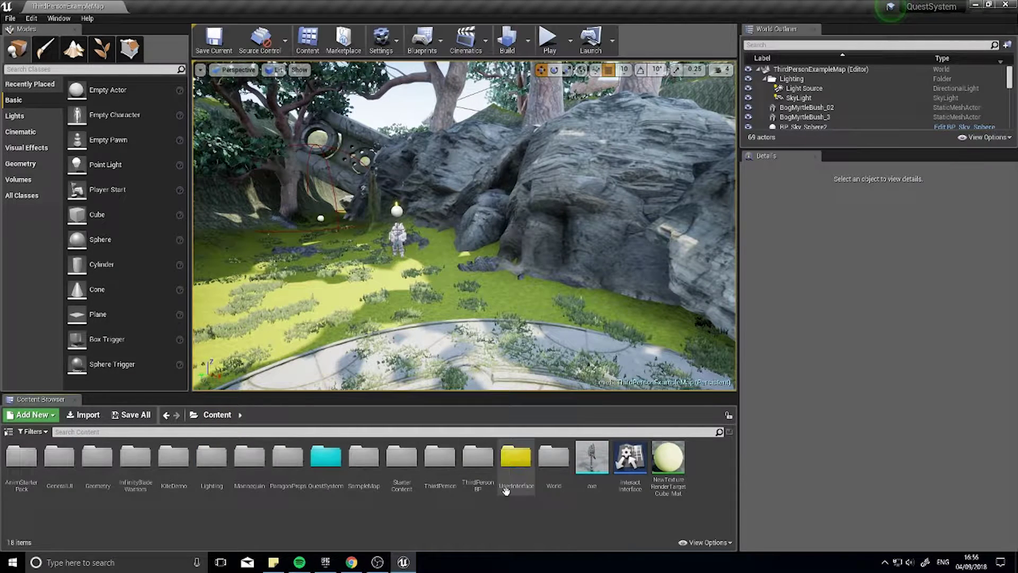
double_click(502, 469)
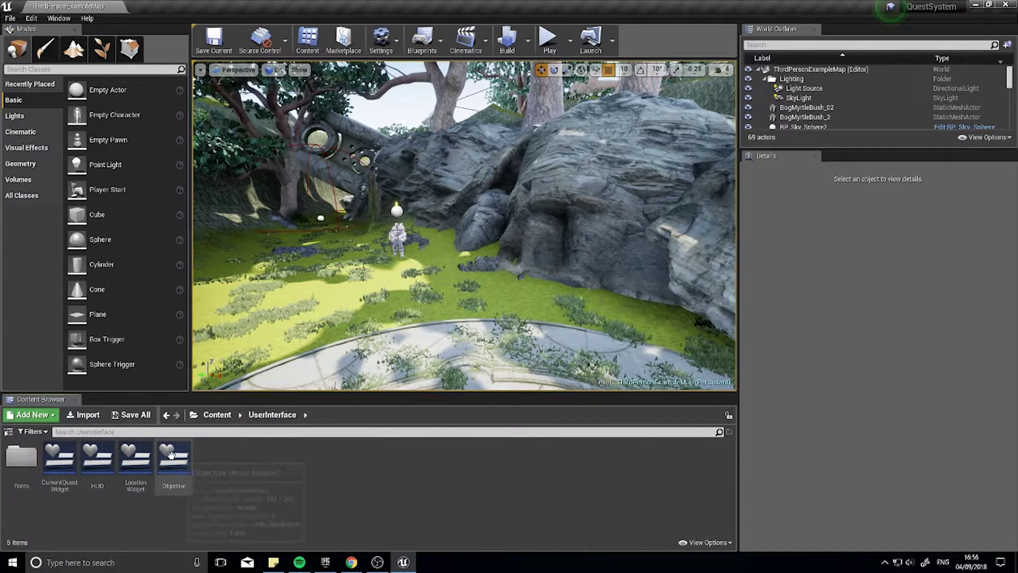
click(218, 414)
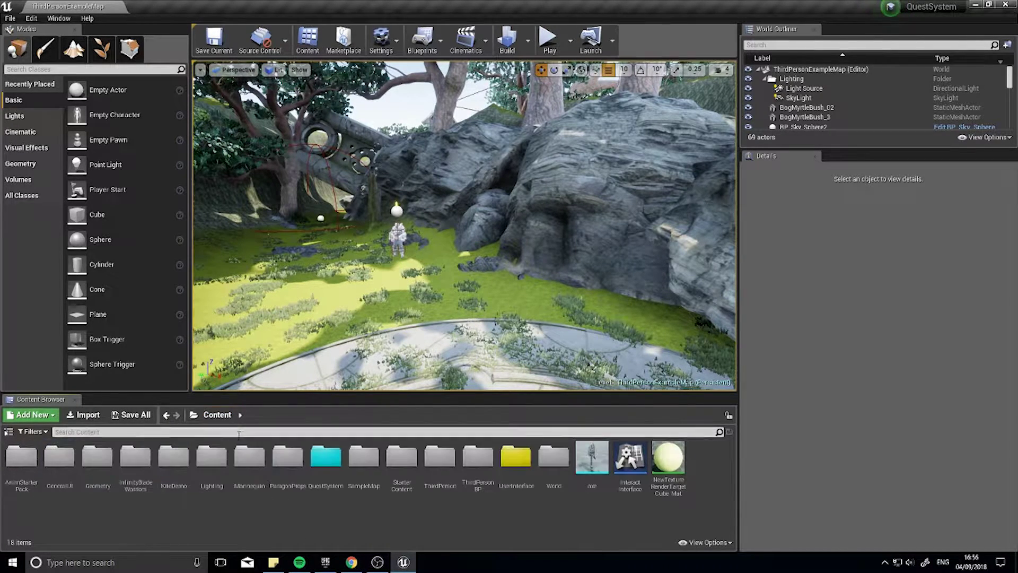
double_click(325, 456)
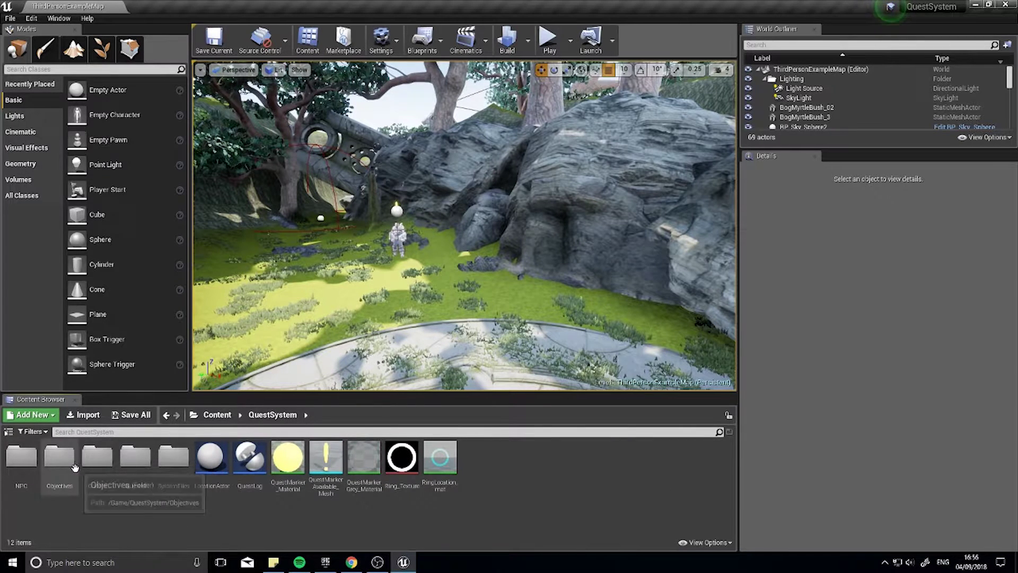
Step: Open the ObjectiveType enumeration from SystemFiles full-screen, review its enumerators and descriptions, and close it
double_click(179, 468)
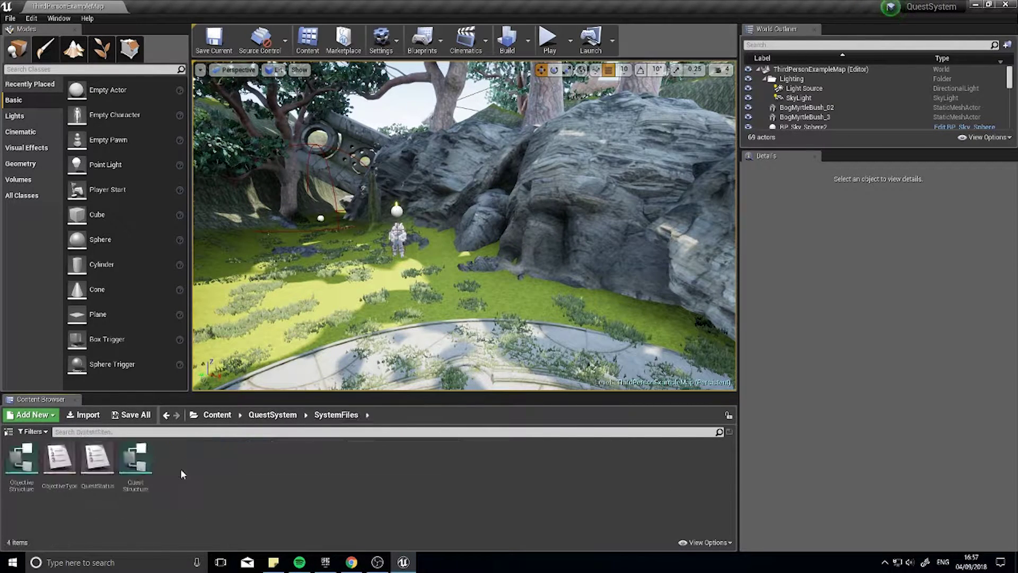
double_click(55, 451)
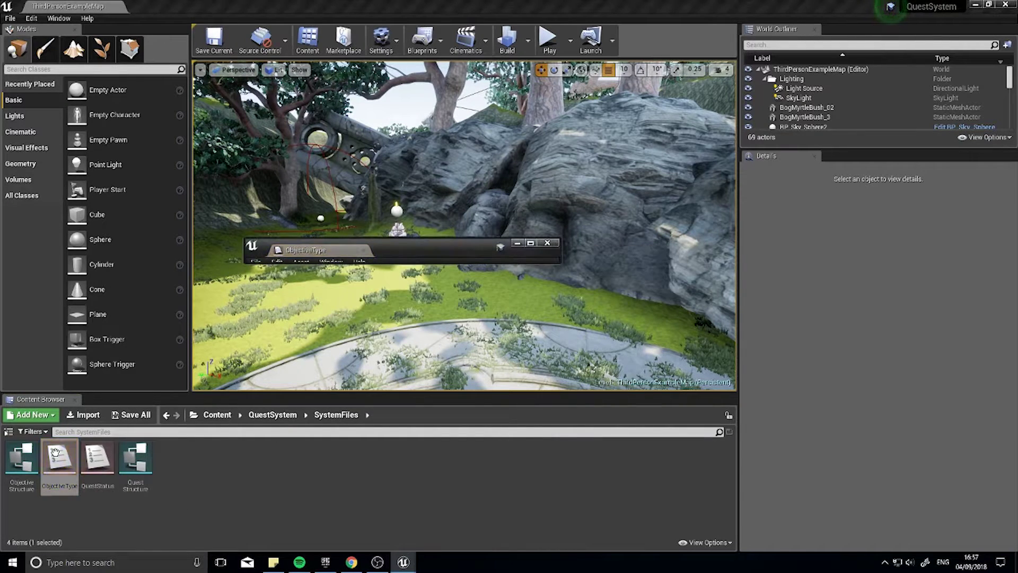
click(520, 266)
drag(520, 263, 519, 363)
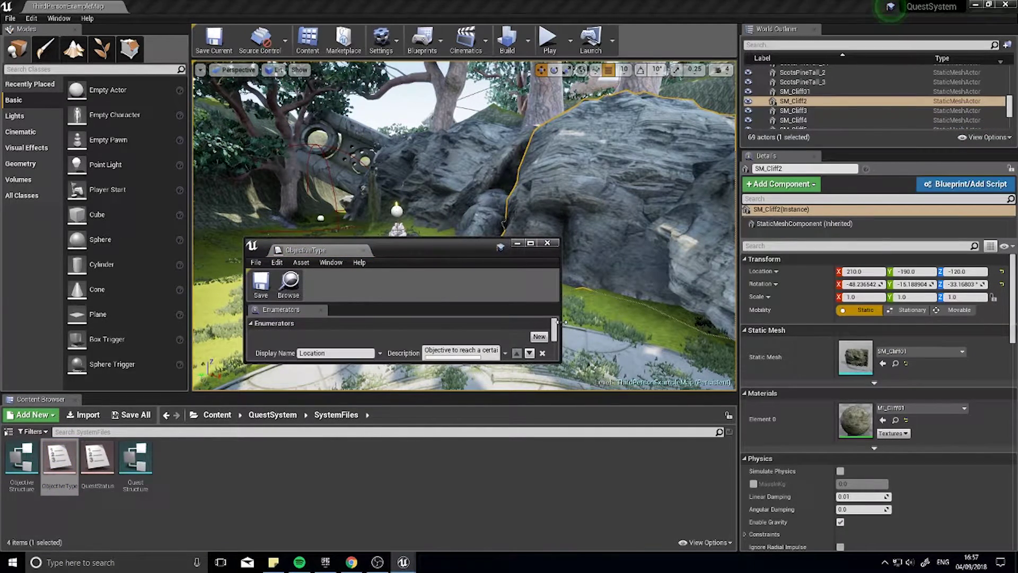
click(530, 243)
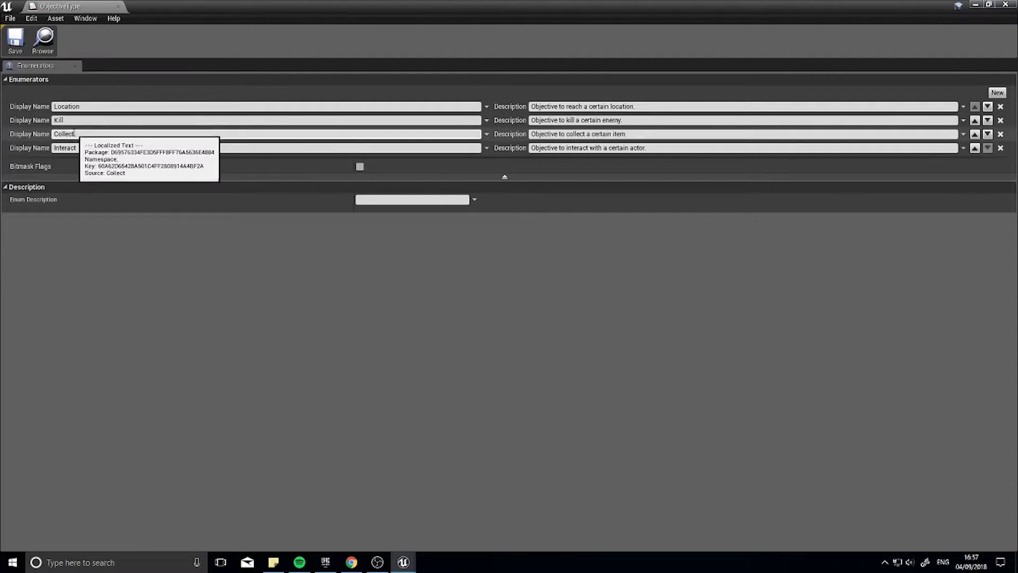
click(1005, 4)
Step: Open the QuestStatus enumeration, review its enumerators, and close it
key(w)
right_drag(448, 265, 435, 287)
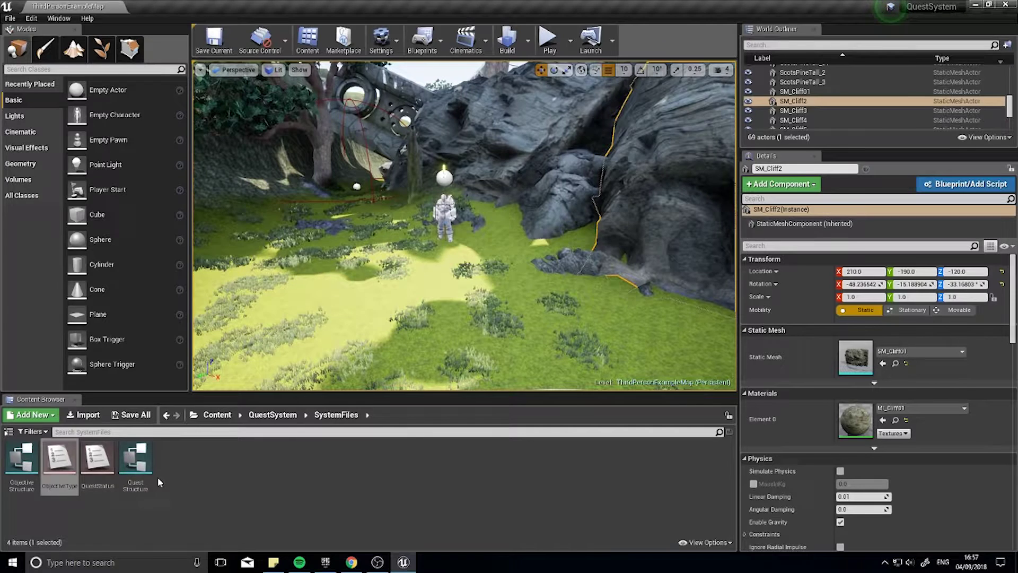
double_click(89, 467)
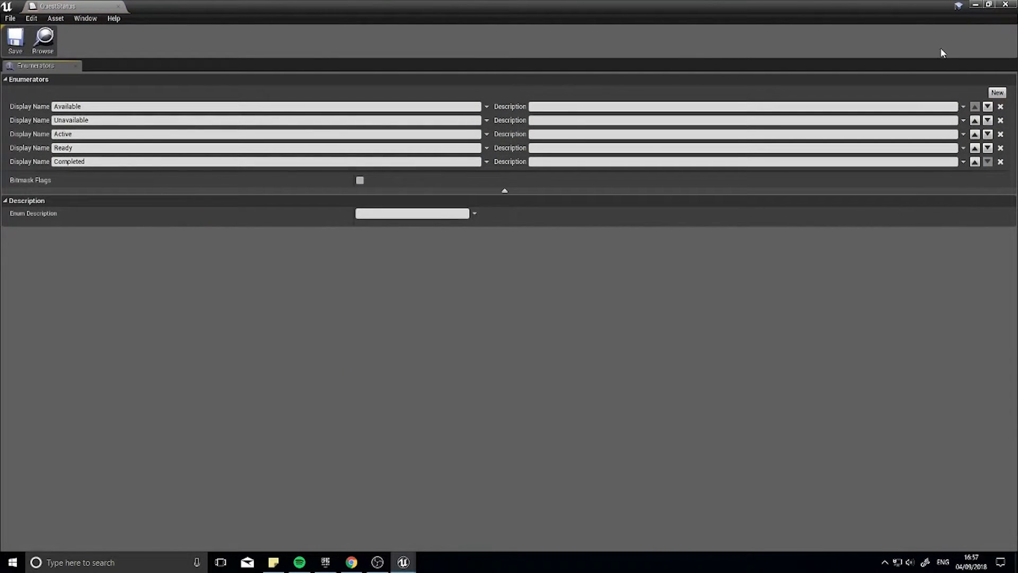
click(1006, 5)
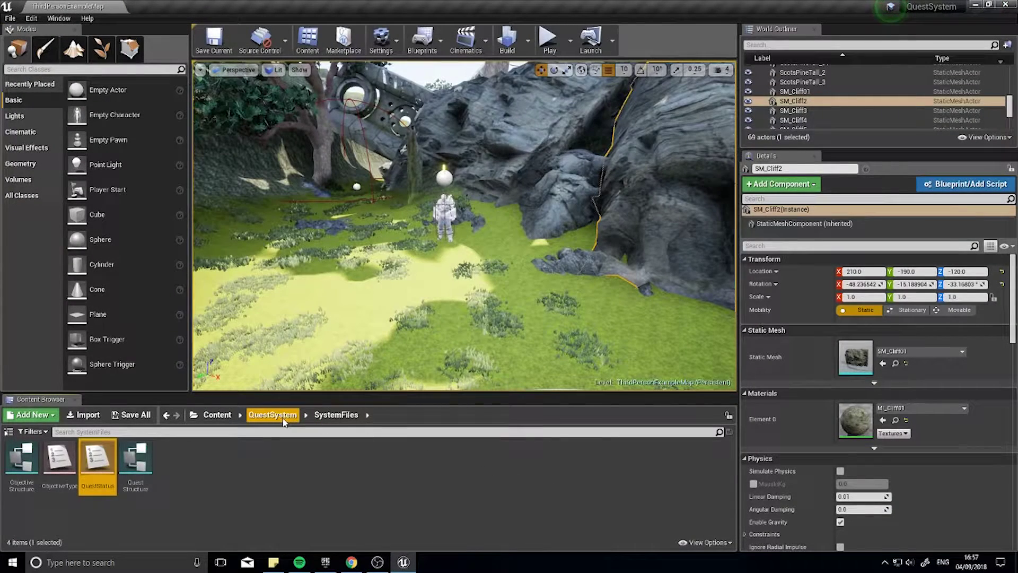
Step: Open the Quest blueprint from the QuestSystem Quests folder
click(273, 414)
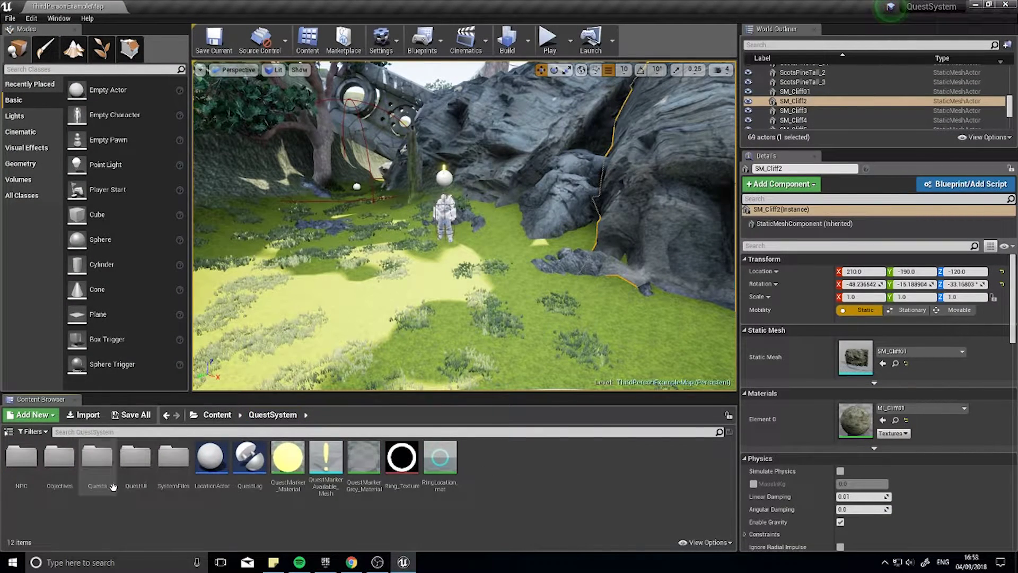
double_click(97, 471)
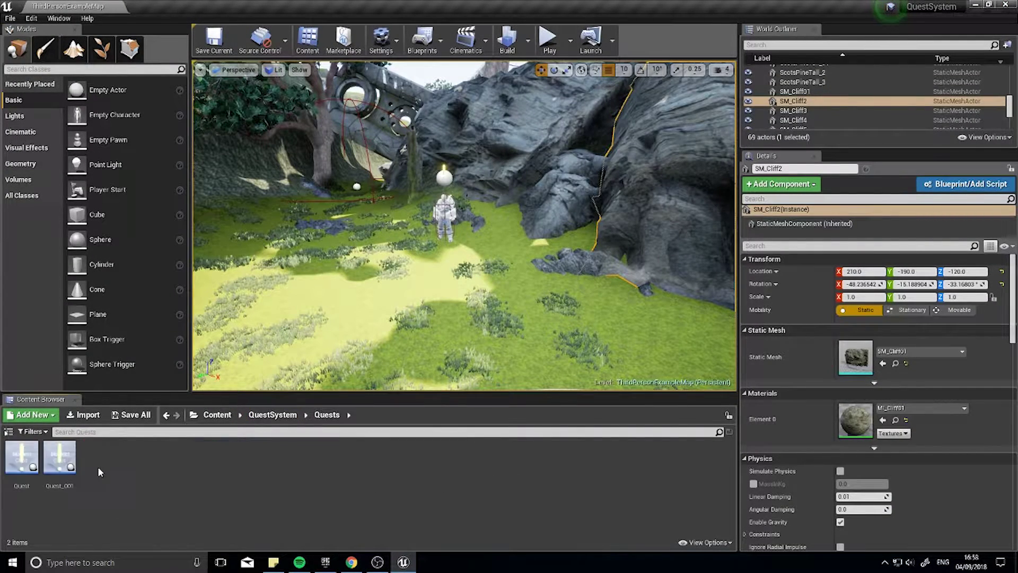
double_click(22, 460)
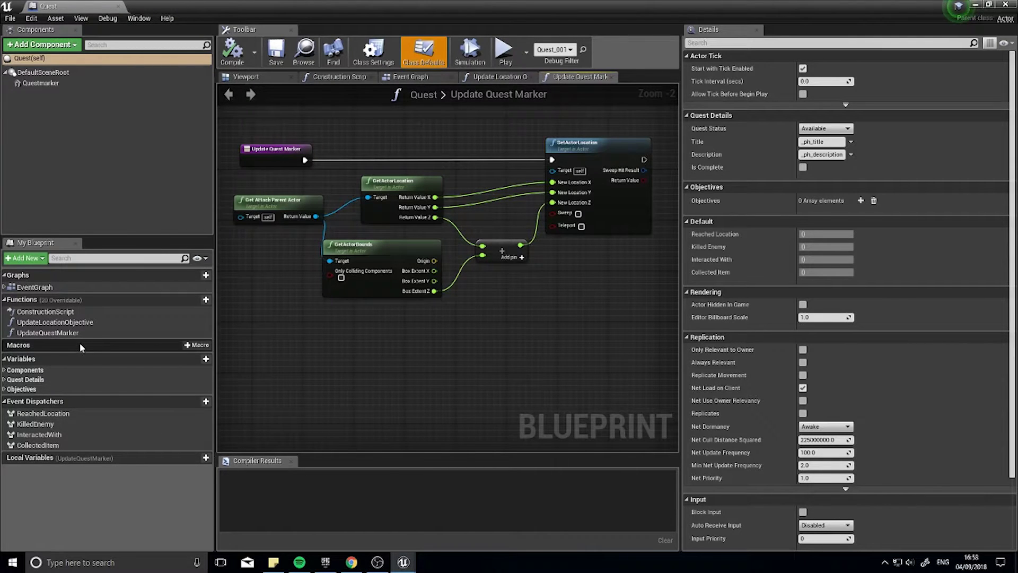
Step: Examine the inputs of the ReachedLocation, KilledEnemy, InteractedWith and CollectedItem event dispatchers in the Quest blueprint
click(55, 414)
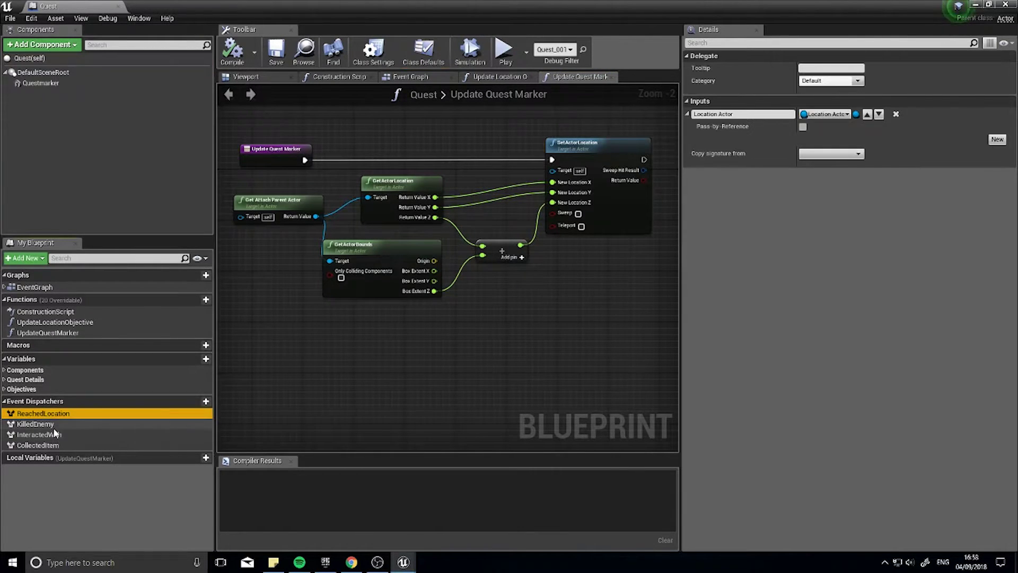
click(53, 424)
click(56, 445)
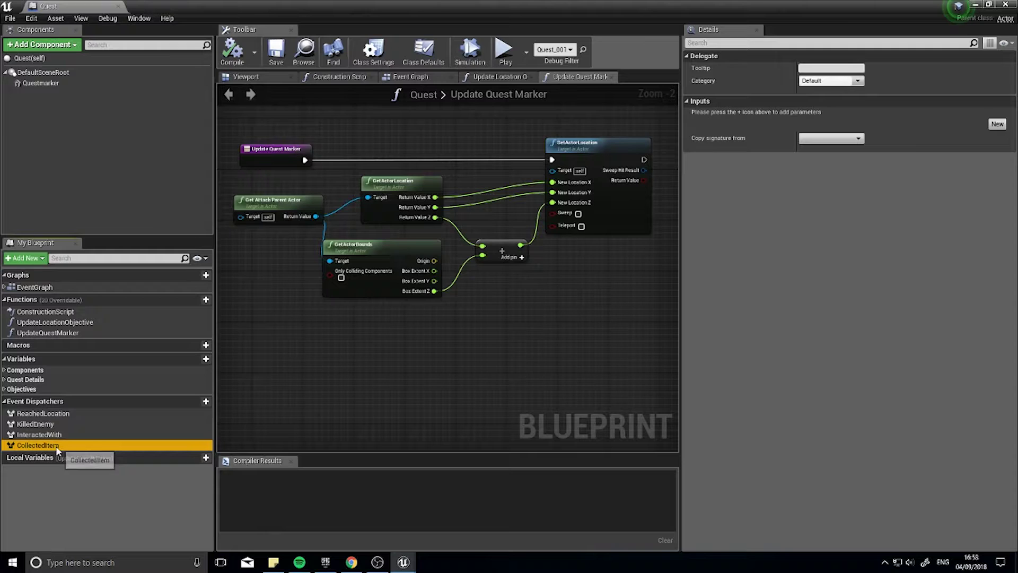
click(51, 414)
click(49, 425)
click(51, 436)
click(54, 446)
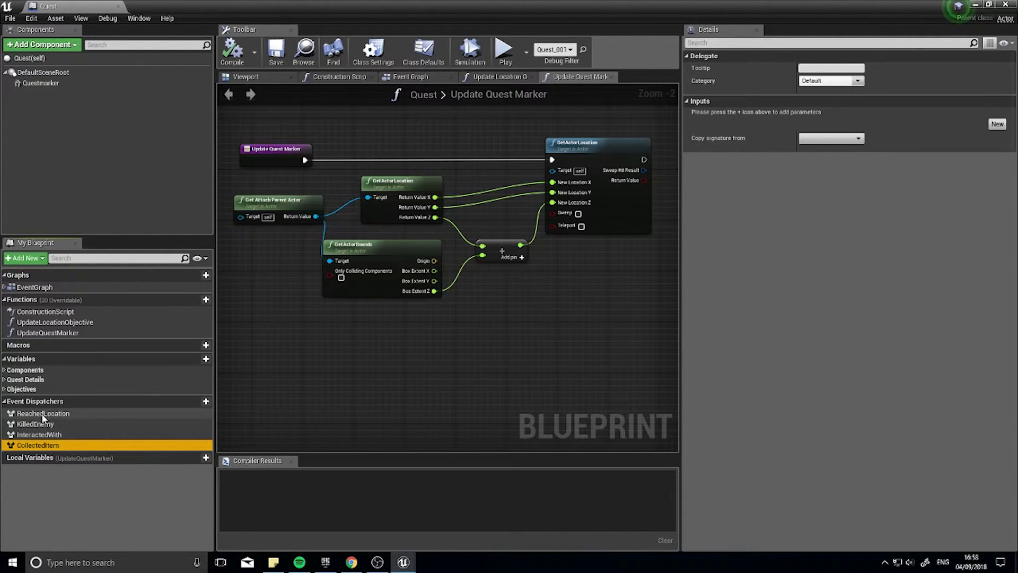
Step: Review the event dispatchers in the Quest blueprint and how the Event Graph binds custom events to them
click(53, 414)
click(56, 426)
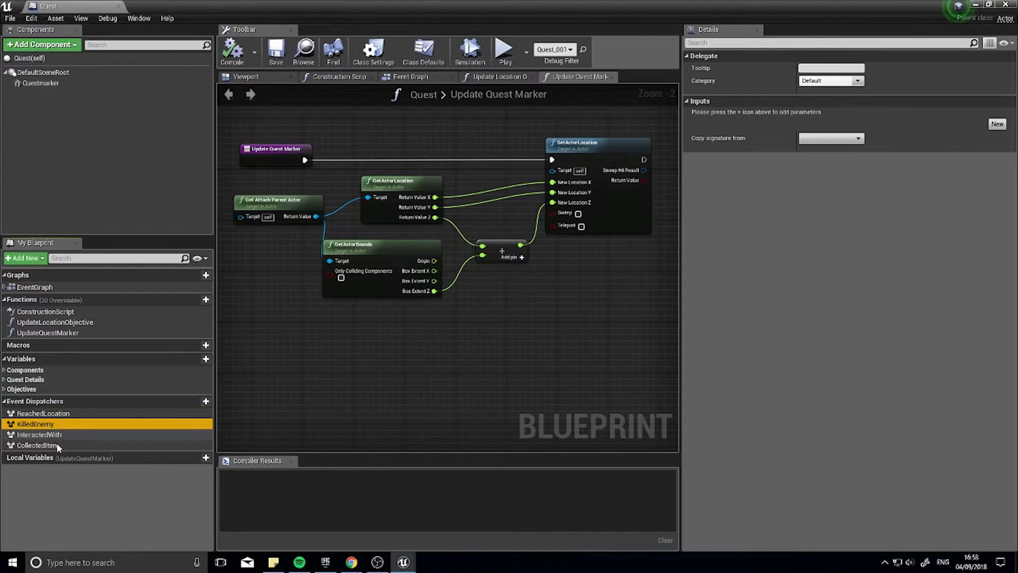
click(59, 444)
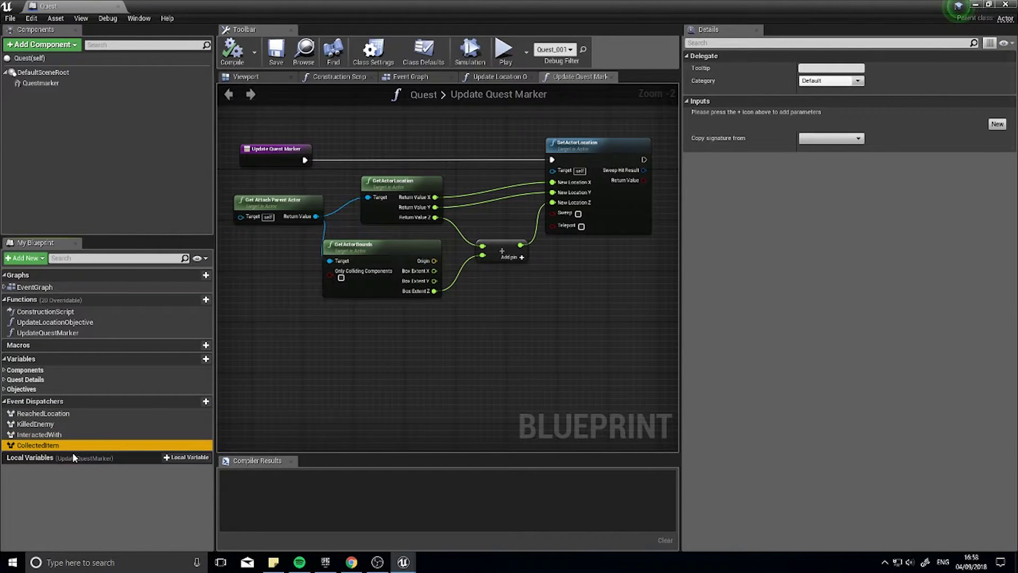
click(426, 77)
scroll(530, 238, down, 5)
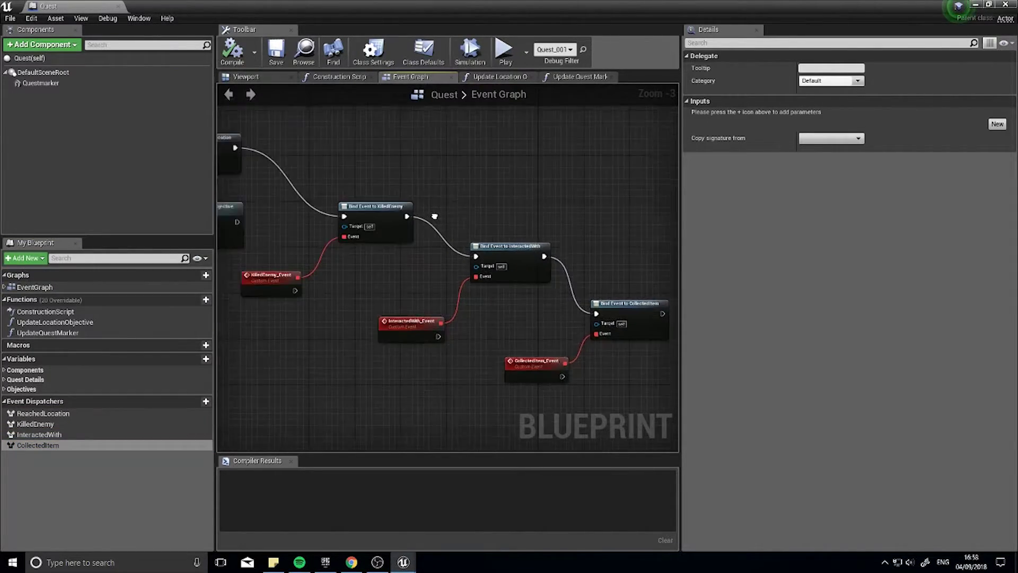
scroll(530, 239, up, 4)
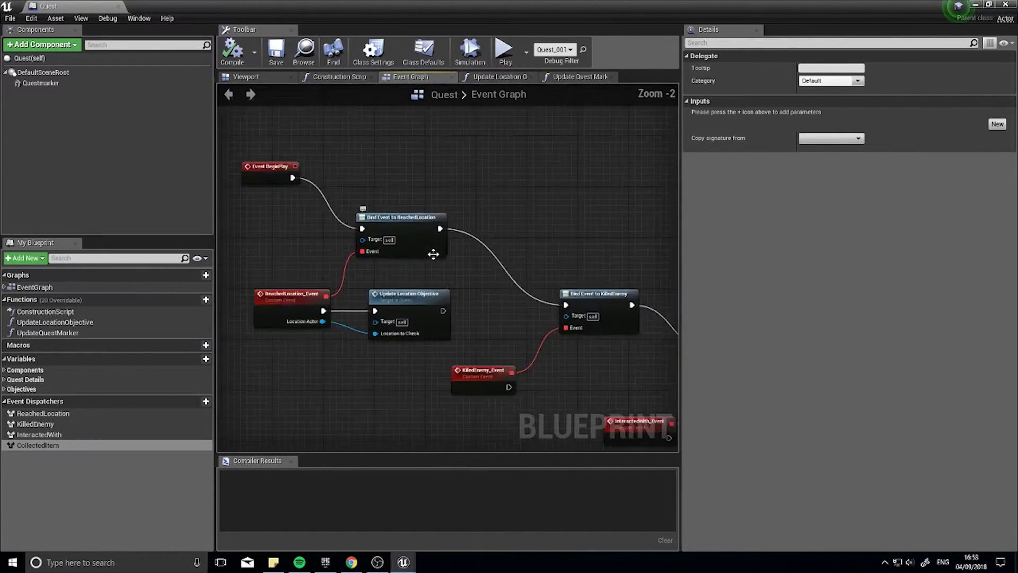
Step: Examine the Update Location Objective function from its objectives loop through the type and location checks to the final objective call
click(505, 77)
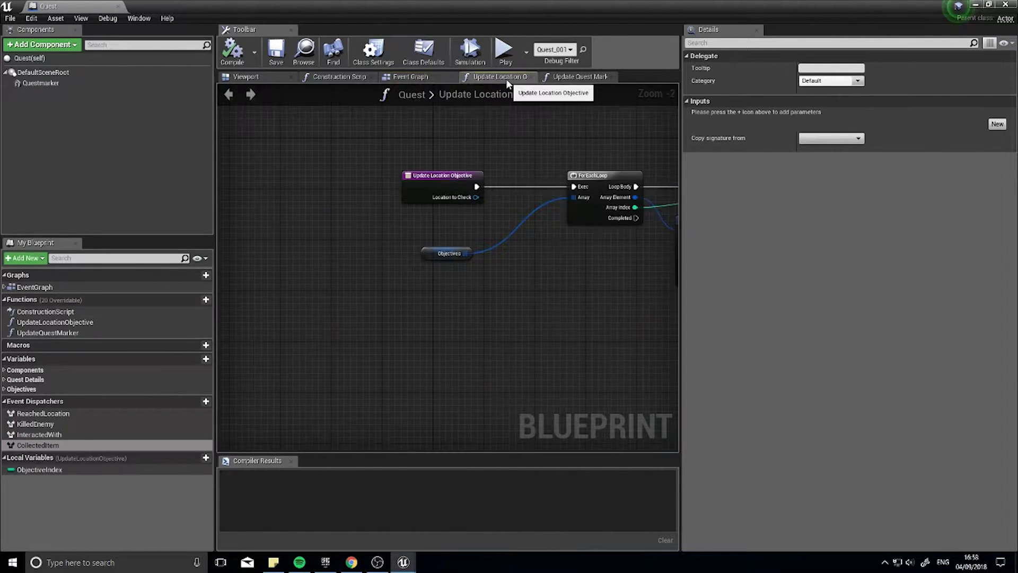
right_drag(577, 274, 367, 256)
scroll(367, 260, down, 2)
right_drag(465, 304, 530, 295)
scroll(339, 295, down, 2)
scroll(509, 301, up, 4)
right_drag(267, 225, 516, 333)
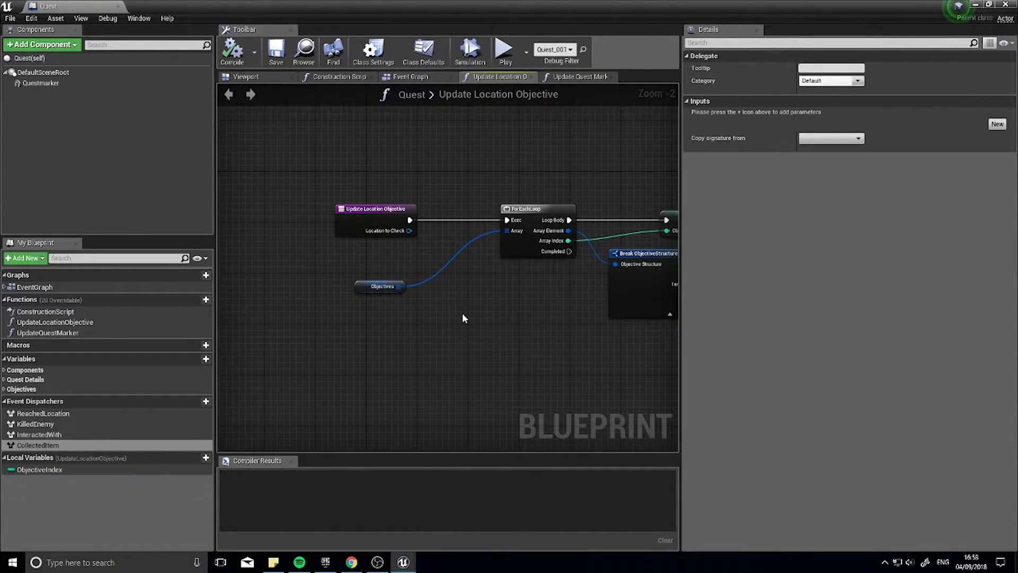
scroll(463, 312, up, 2)
right_drag(621, 293, 395, 274)
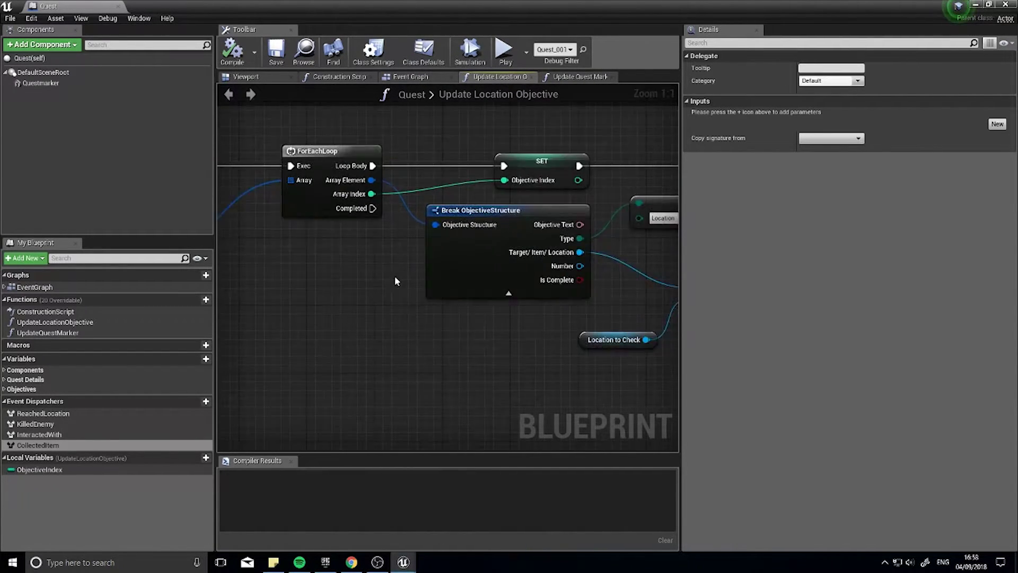
scroll(394, 276, down, 2)
right_drag(498, 345, 302, 317)
scroll(416, 312, down, 3)
right_drag(539, 317, 375, 311)
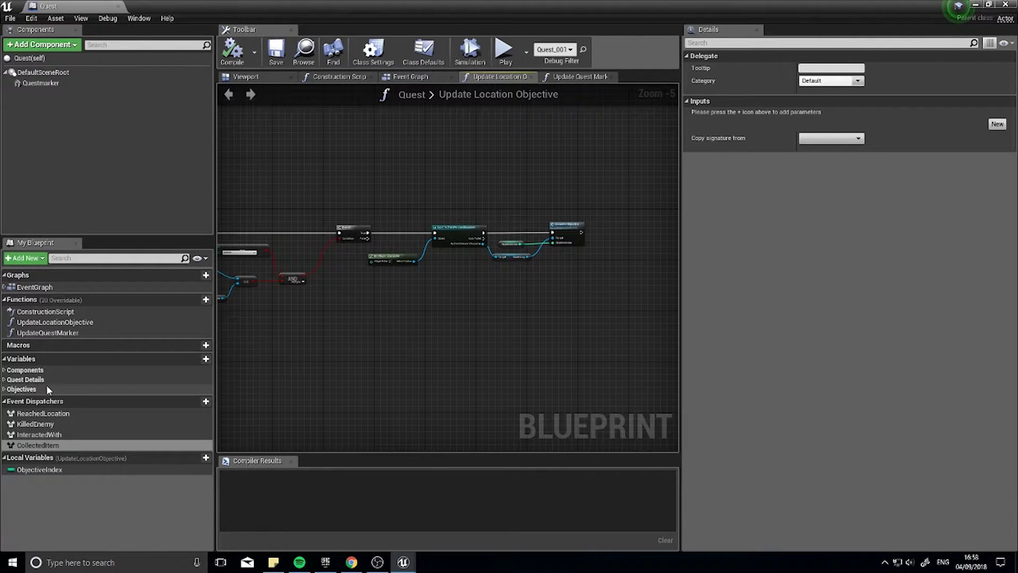
Step: Inspect the Quest Details variables, including the settings of Title, Description and IsComplete
click(6, 371)
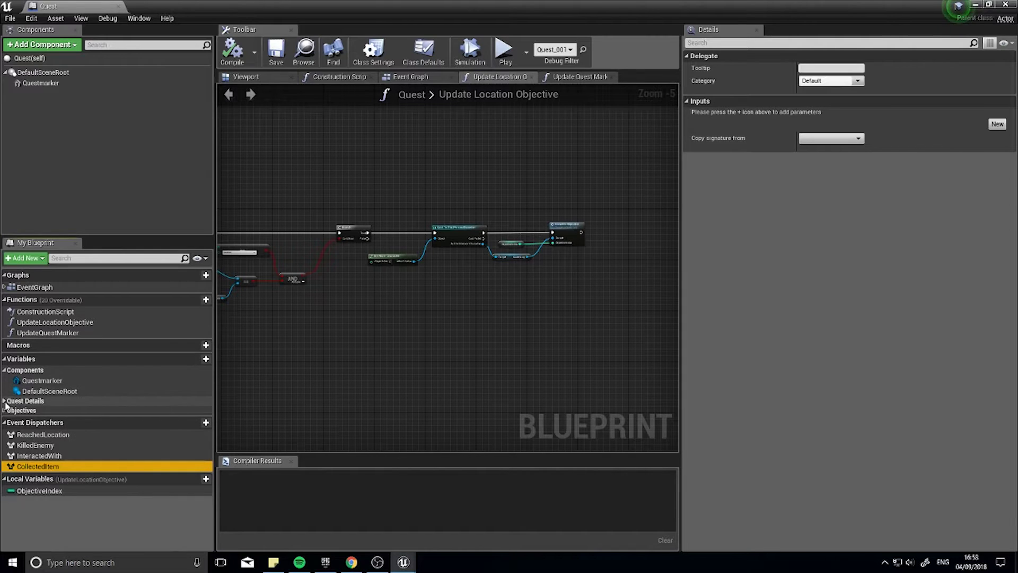
click(3, 370)
click(4, 379)
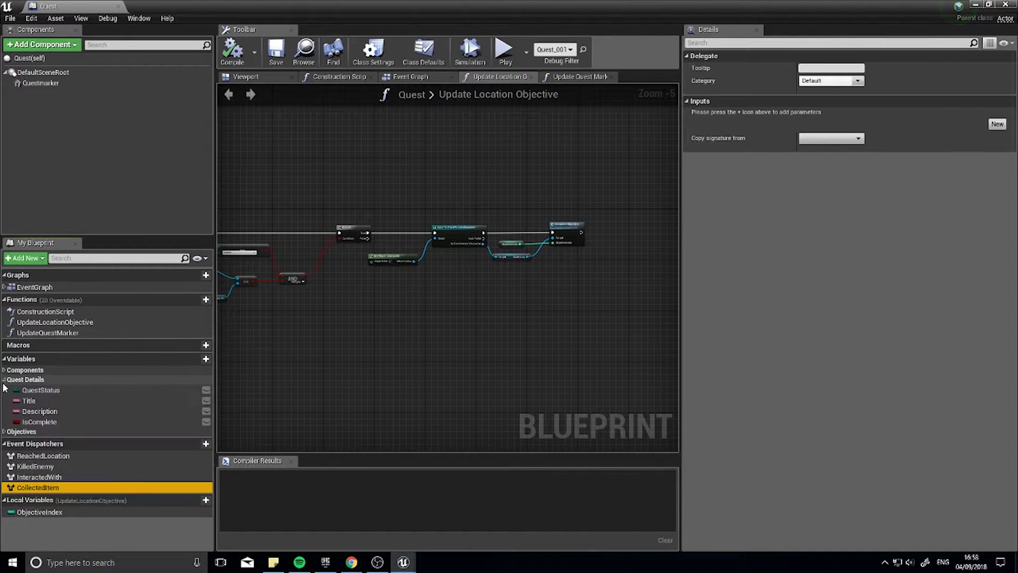
click(48, 400)
click(50, 412)
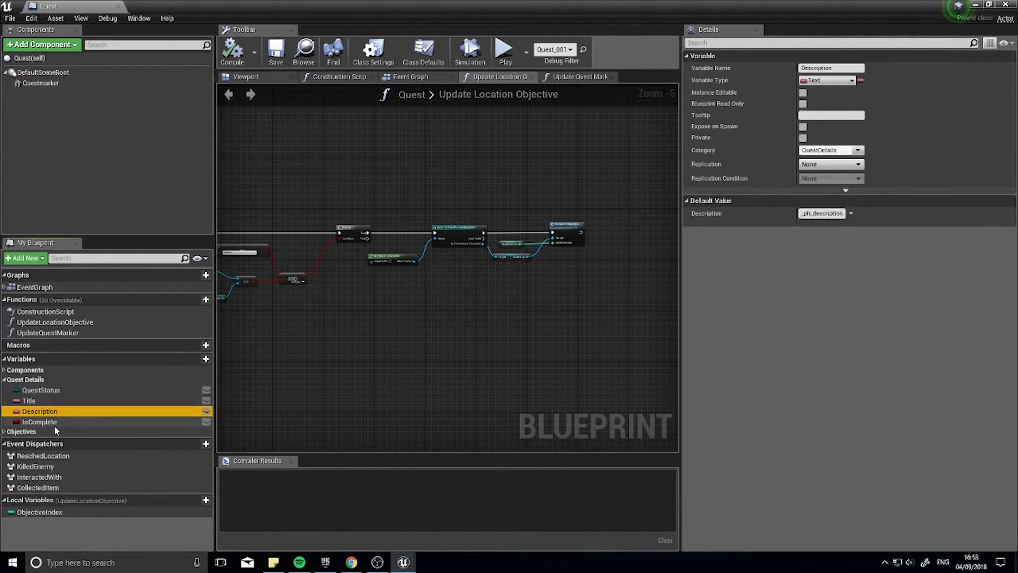
click(53, 421)
Step: Inspect the Objectives array variable's type and settings, and close the Quest blueprint
click(5, 380)
click(4, 389)
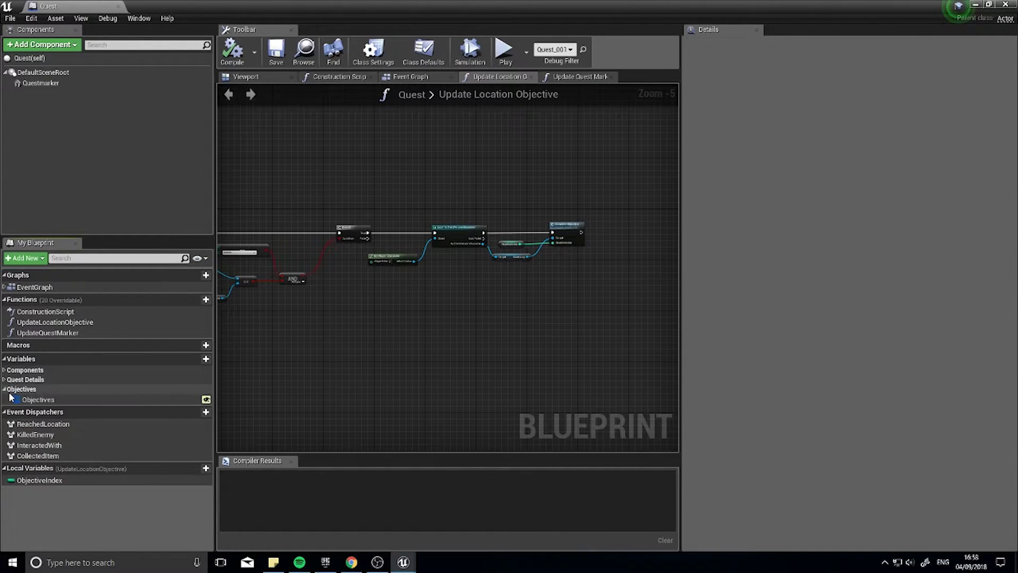
click(39, 402)
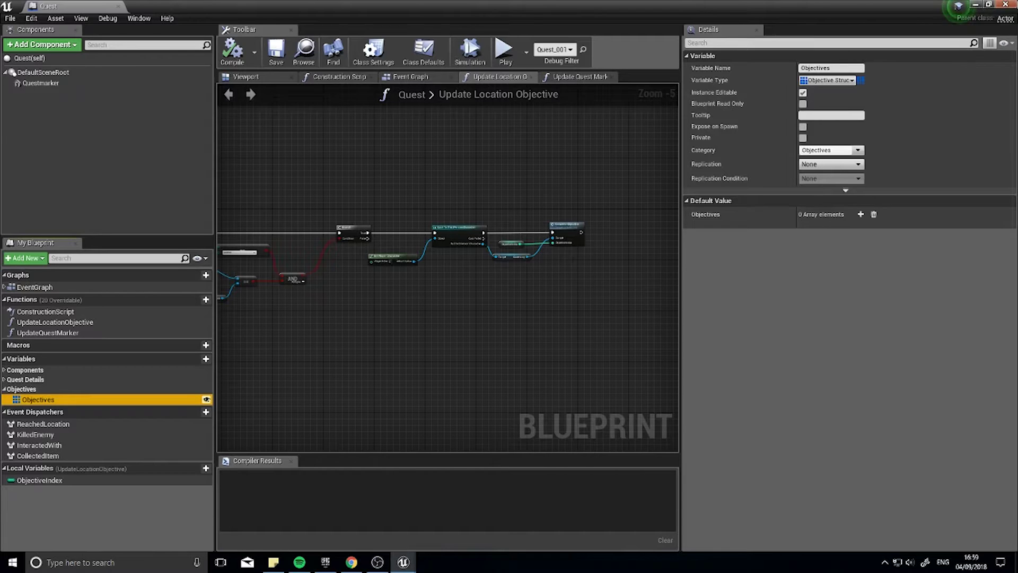
click(1008, 5)
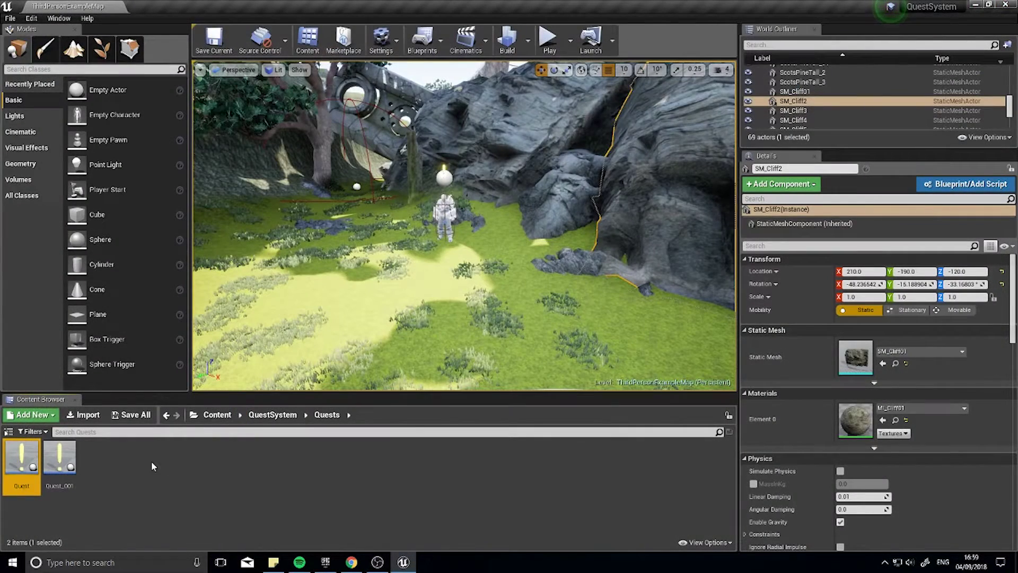
Step: Open the Quest_001 blueprint, review its title, description and objective defaults, and close it
double_click(61, 461)
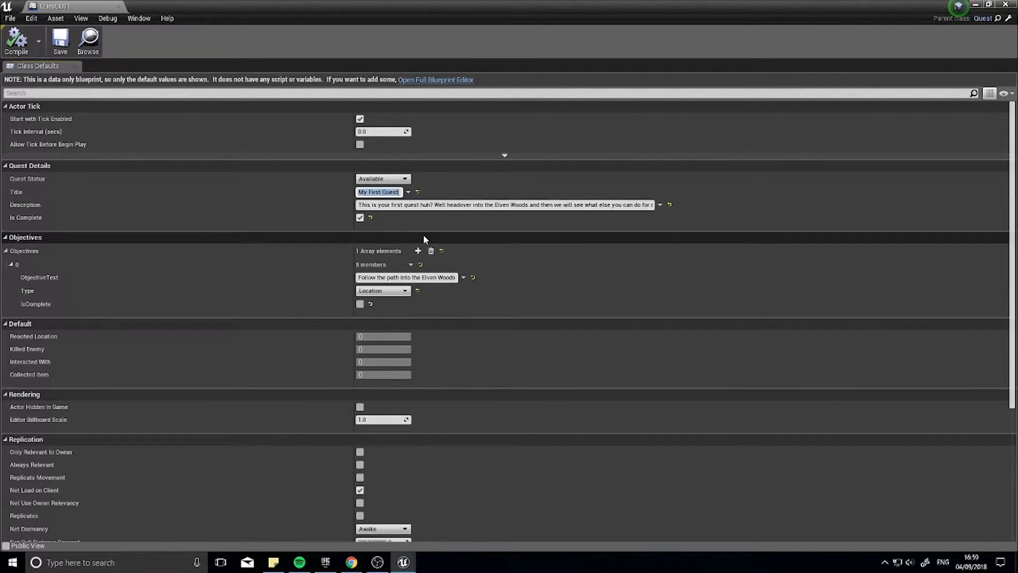
click(515, 206)
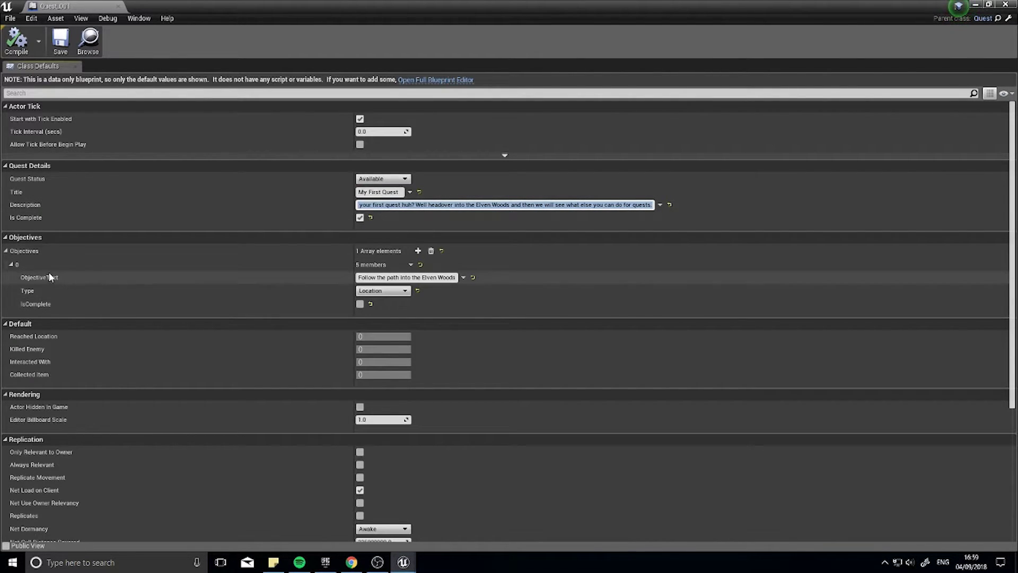
click(25, 278)
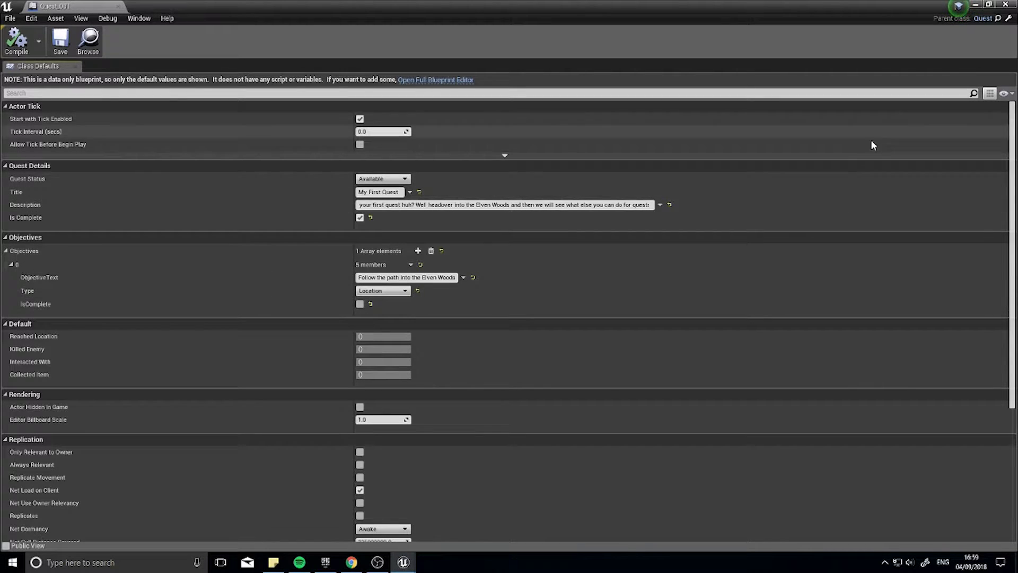
click(1005, 4)
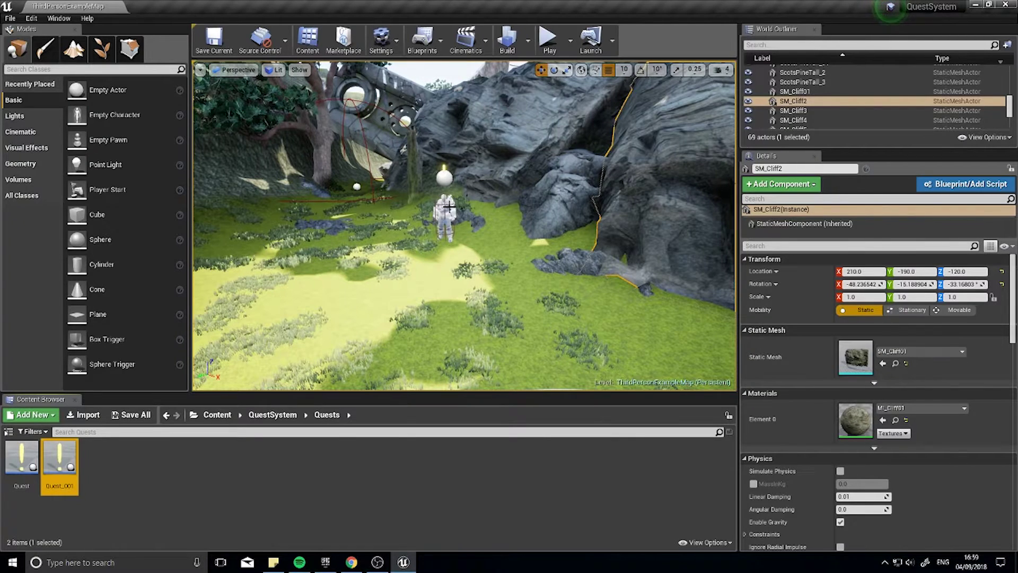
Step: Delete the Quest_001 actor attached to the NPC in the level
click(450, 211)
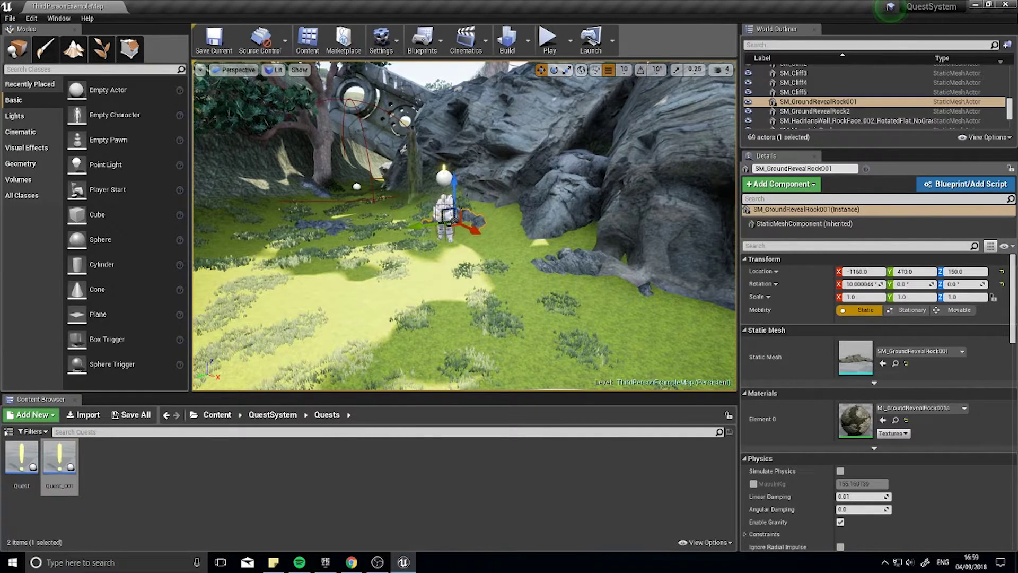
scroll(801, 106, up, 5)
click(801, 113)
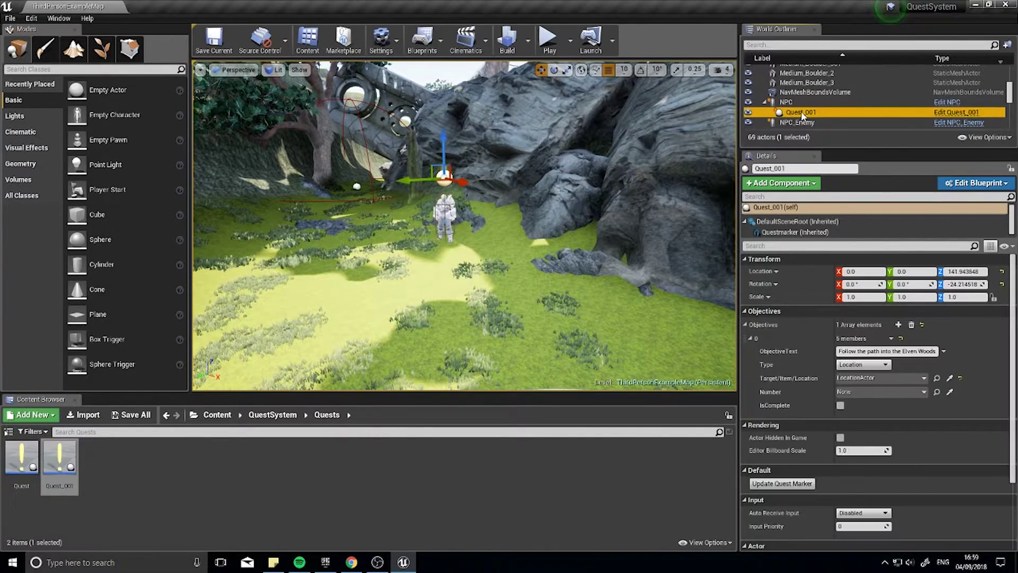
key(Delete)
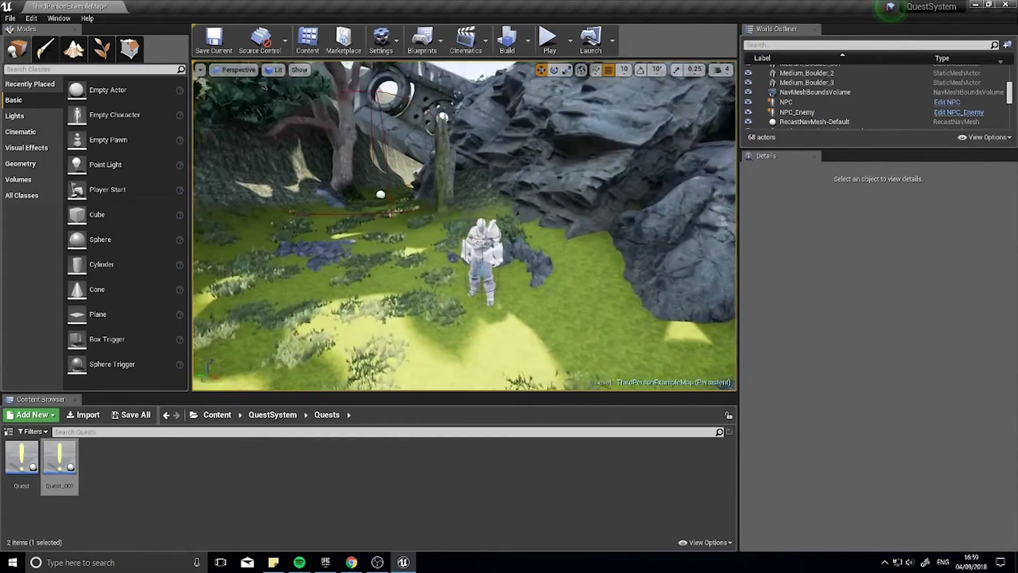
Step: Place a new Quest_001 actor on the ground beside the NPC and attach it to the NPC
key(w)
mouse_move(473, 190)
right_down()
mouse_move(506, 214)
mouse_move(475, 204)
mouse_move(473, 190)
right_up()
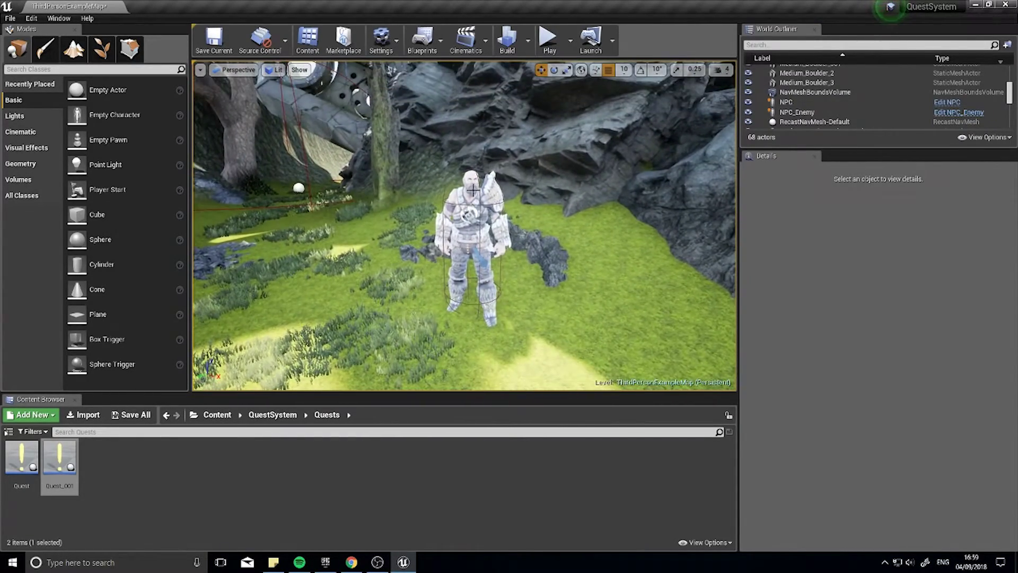
drag(59, 458, 424, 306)
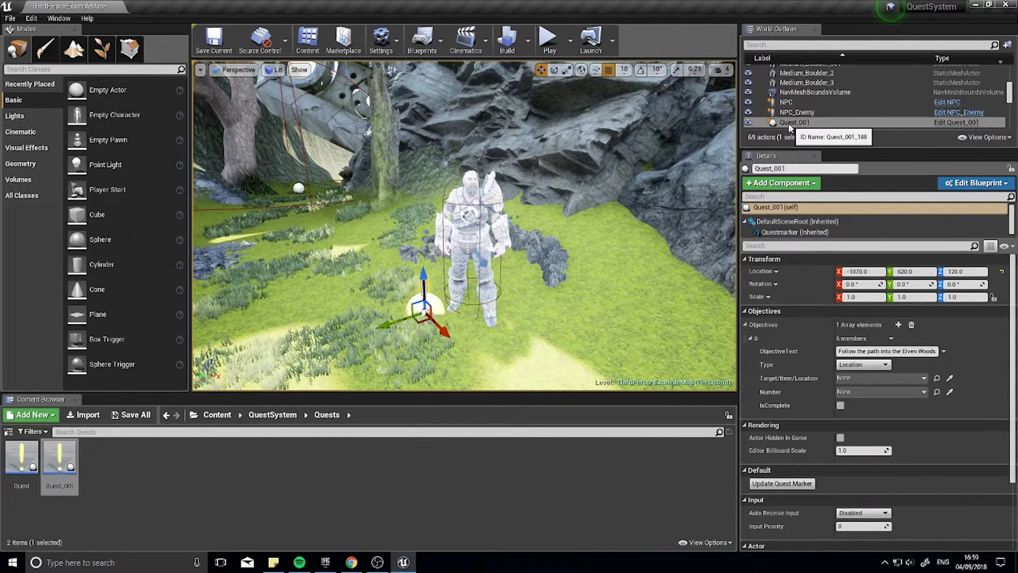
drag(789, 126, 787, 103)
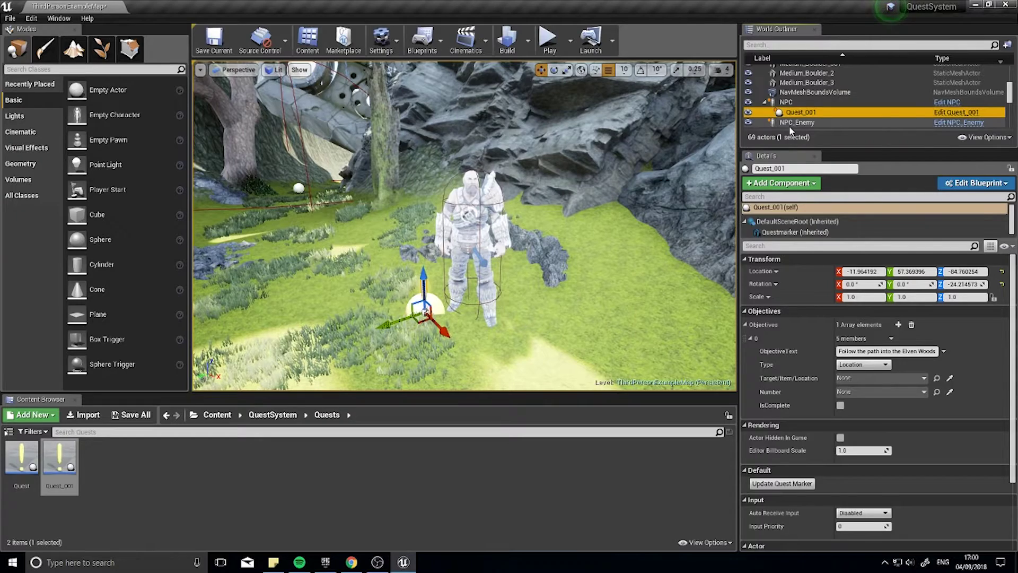
Step: Run Update Quest Marker on the attached Quest_001 to position its marker above the NPC
key(s)
right_drag(658, 334, 655, 332)
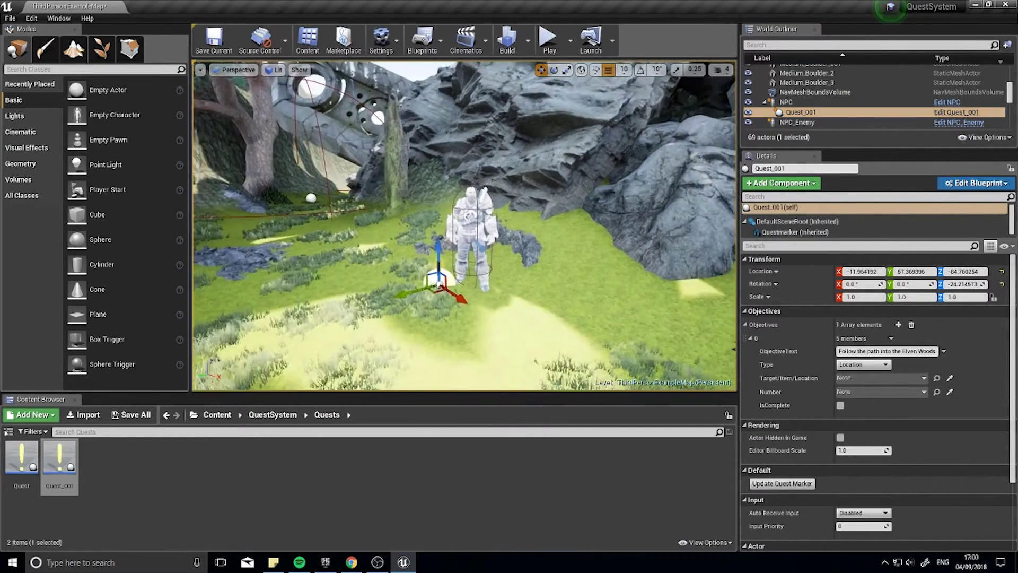
right_drag(520, 240, 517, 240)
click(784, 483)
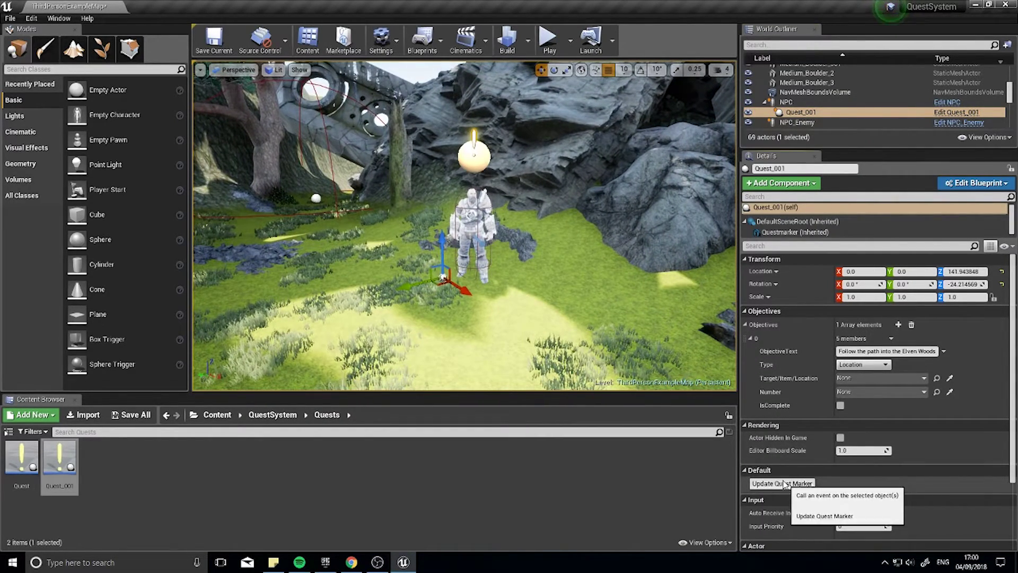
right_drag(479, 187, 497, 205)
key(w)
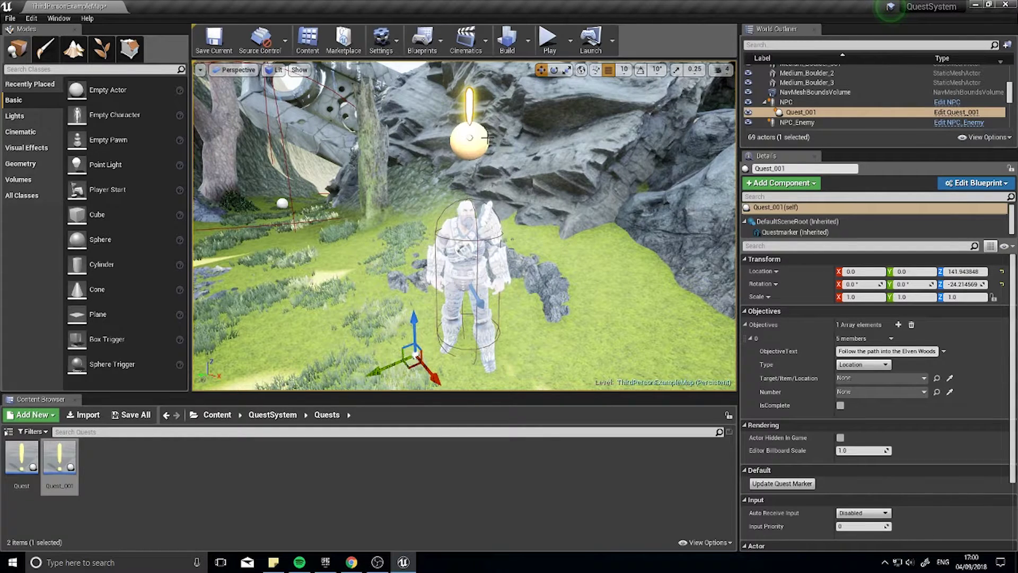
Step: Add a second Quest_001 actor beneath the NPC's existing quest, and delete that second quest again
drag(59, 459, 323, 350)
drag(789, 102, 804, 84)
click(820, 83)
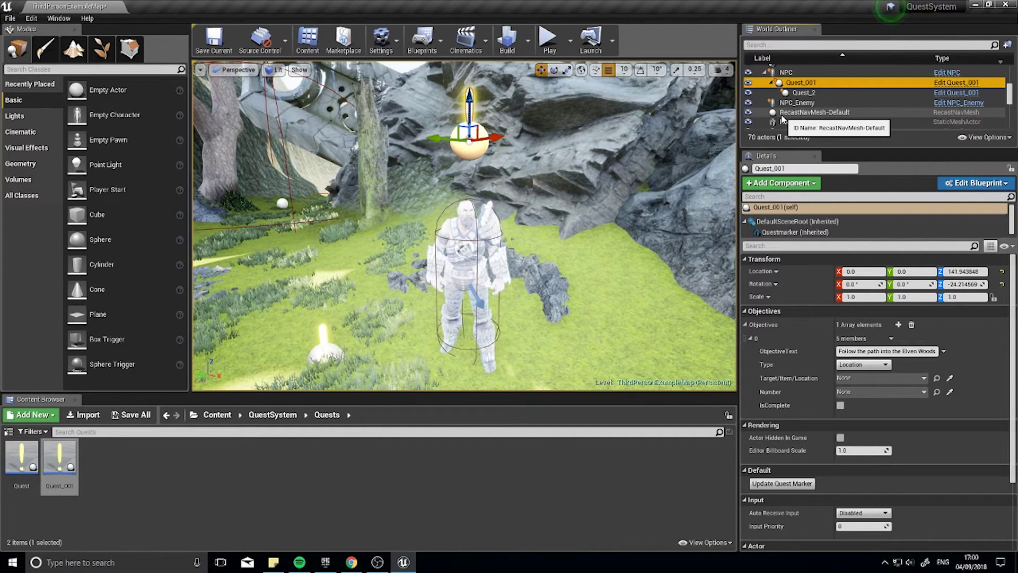
click(835, 93)
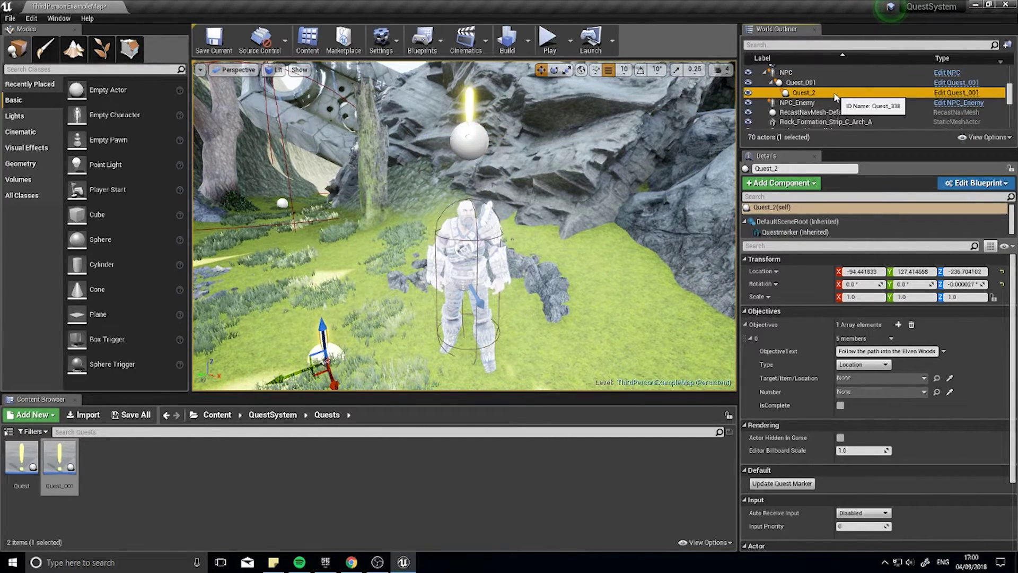
key(Delete)
Step: Assign the level's LocationActor as the Target/Item/Location of the NPC's Quest_001 objective
click(822, 86)
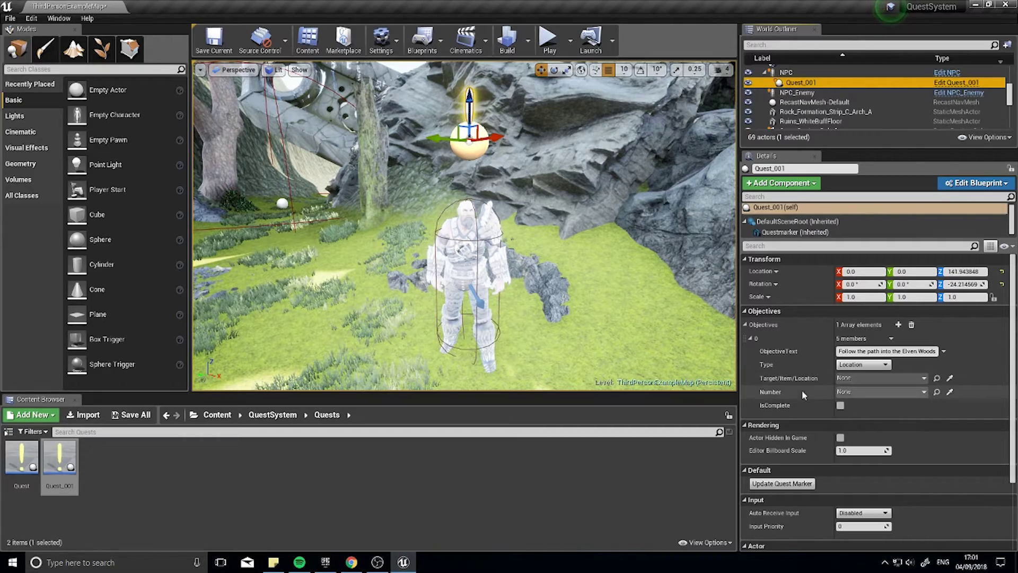
right_drag(552, 213, 477, 223)
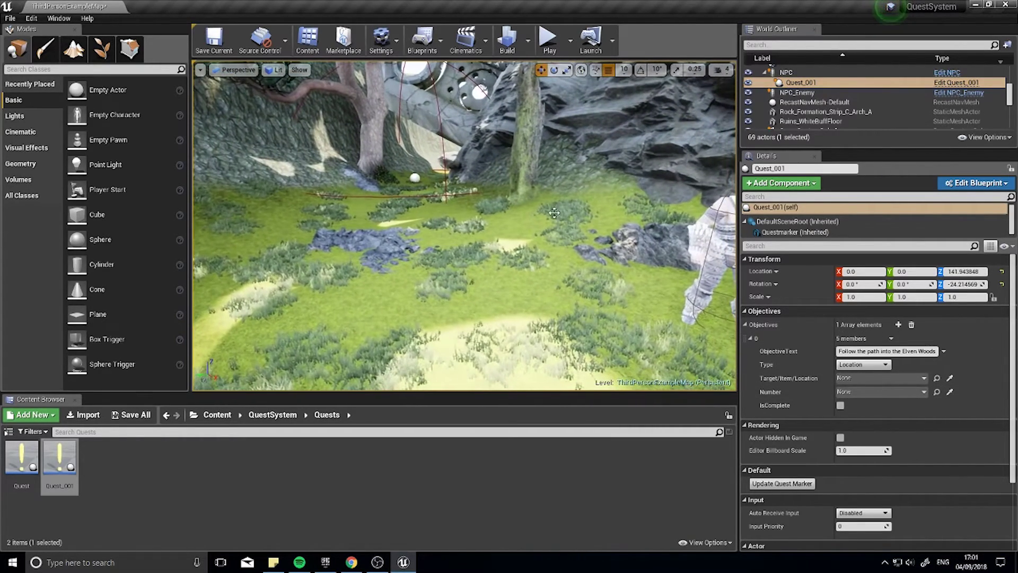
click(951, 380)
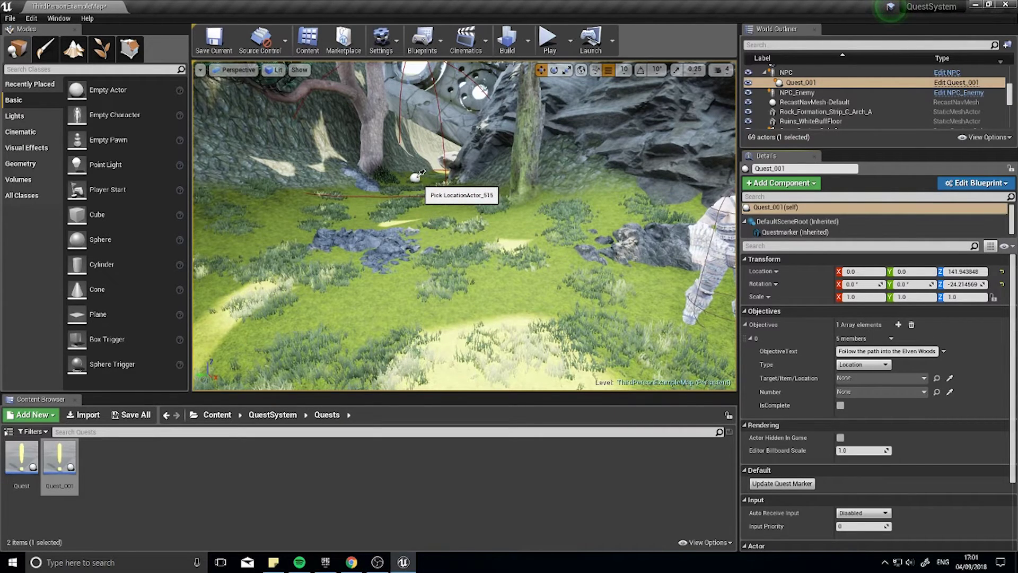
click(415, 177)
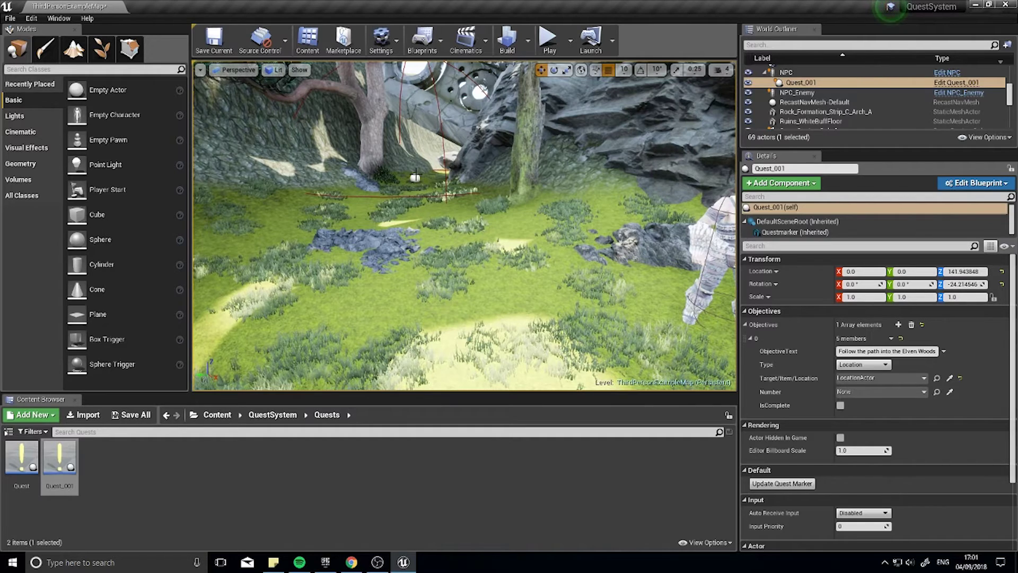
Step: Change the Quest_001 objective type to Kill and assign NPC_Enemy as its Target/Item/Location
right_drag(664, 323, 710, 309)
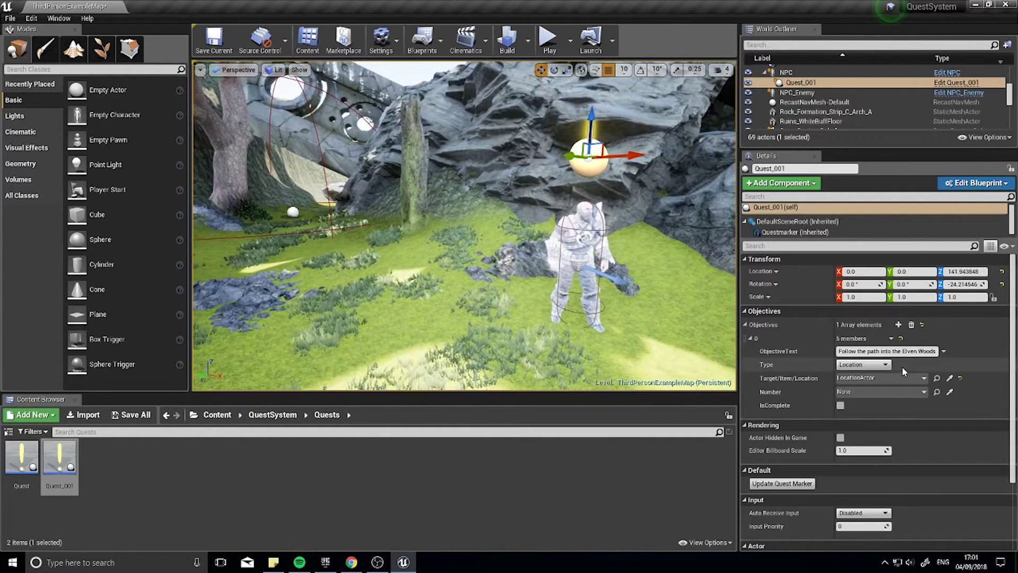
click(862, 364)
click(873, 378)
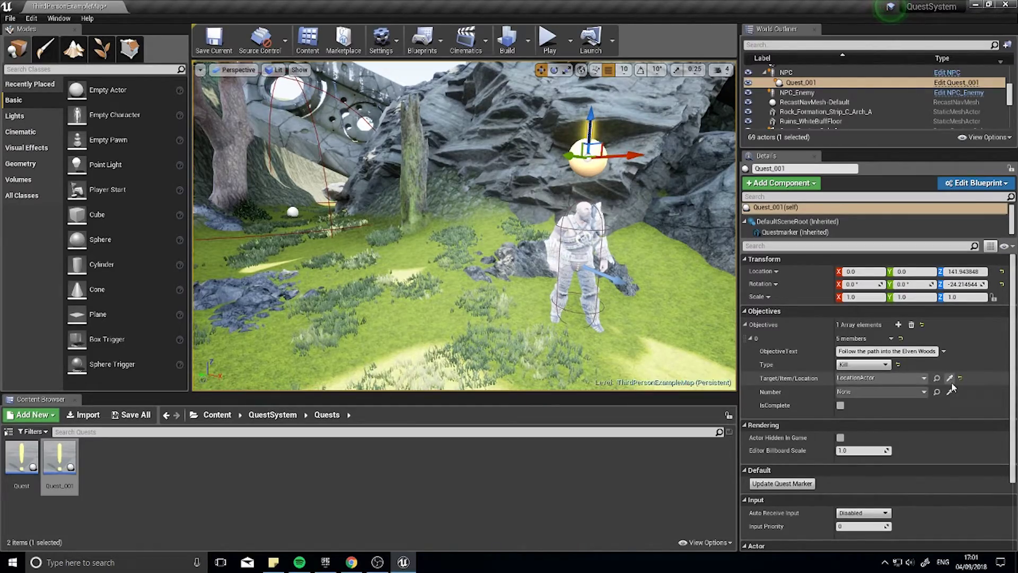
mouse_move(425, 172)
right_down()
mouse_move(390, 130)
mouse_move(366, 183)
mouse_move(414, 167)
right_up()
key(w)
right_drag(469, 196, 403, 172)
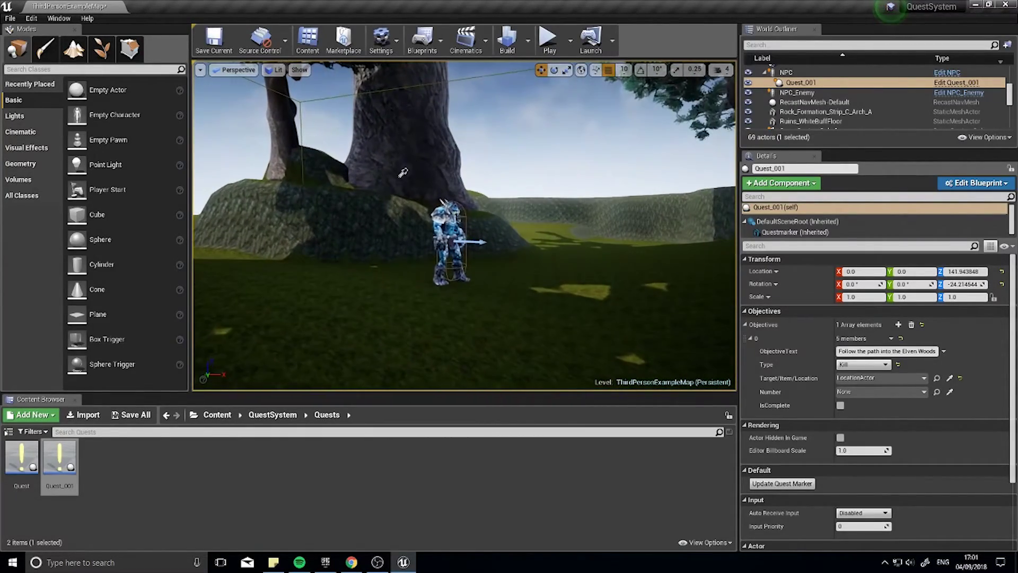
click(863, 392)
click(865, 395)
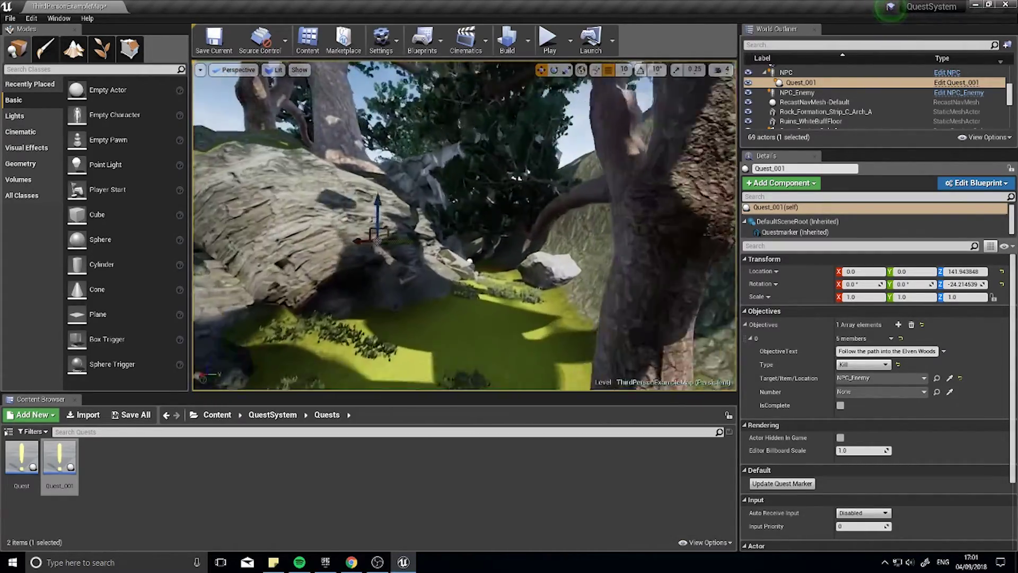
key(w)
right_drag(464, 226, 443, 249)
key(d)
key(w)
key(d)
key(w)
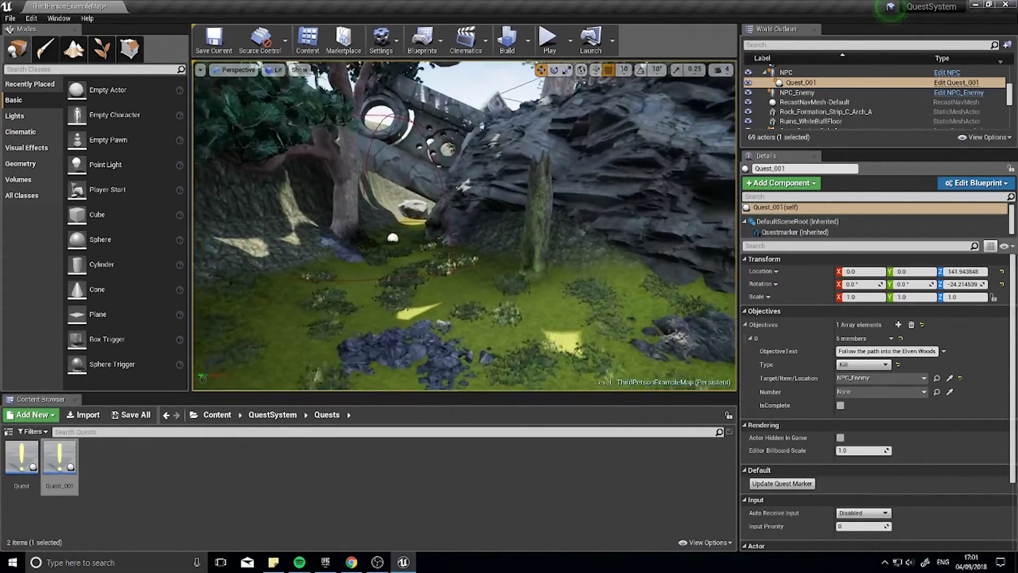
right_drag(594, 226, 604, 218)
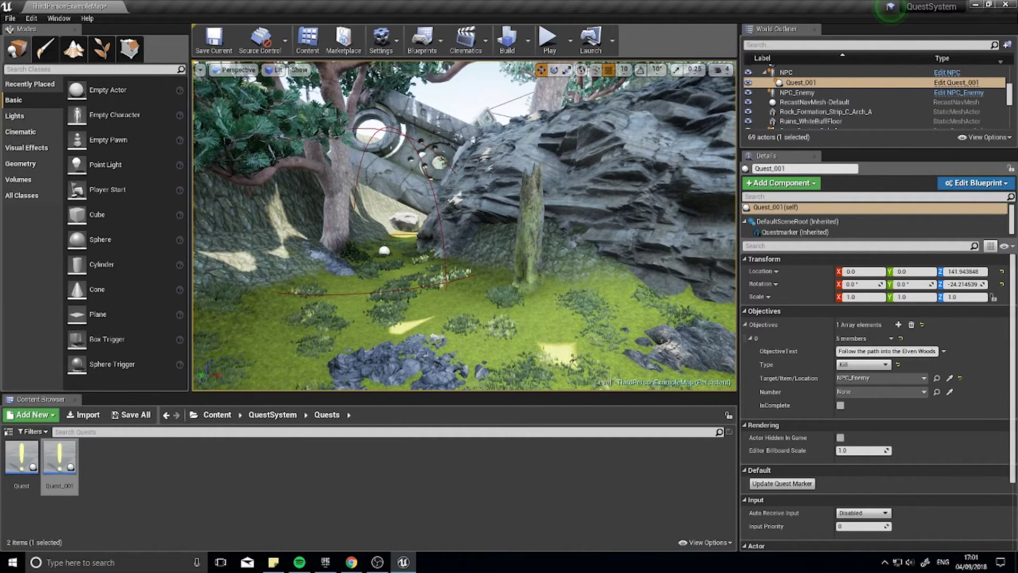